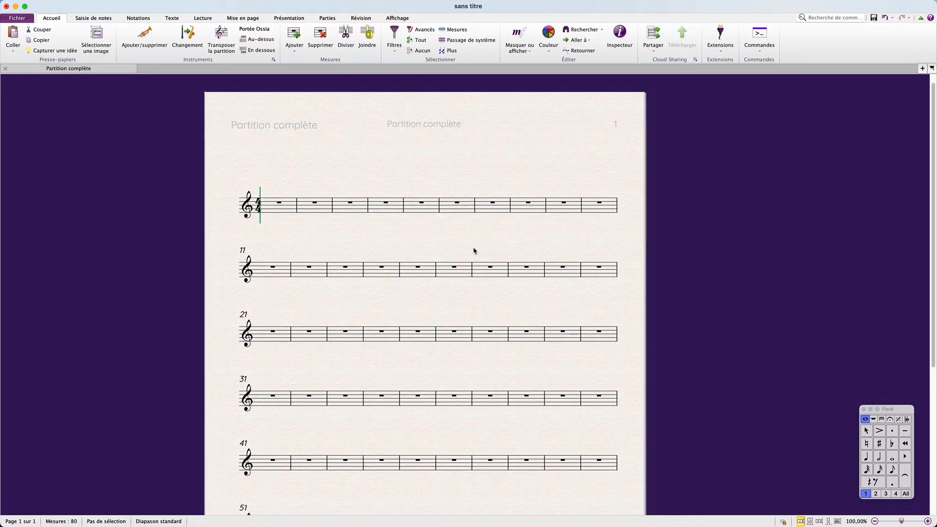
Enter four quarter-note A's in bar 4 of the treble staff
scroll(465, 250, right, 2)
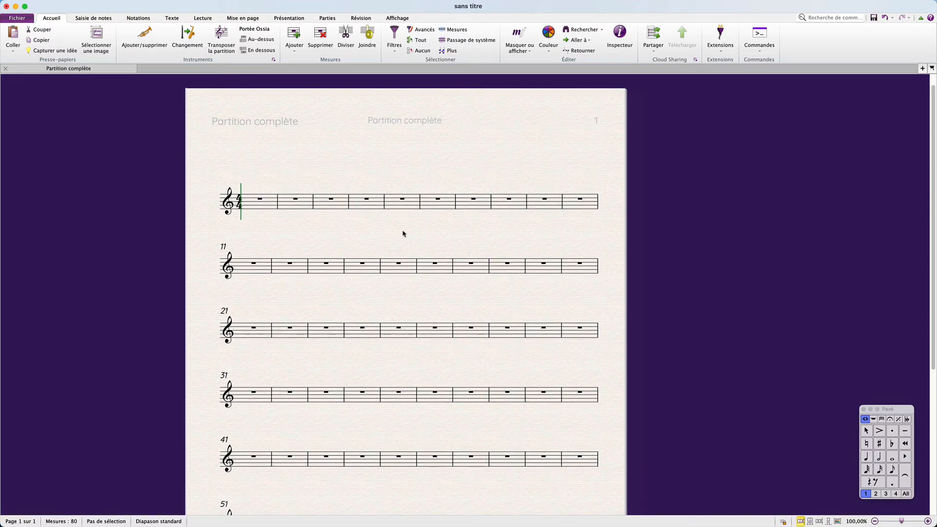
click(360, 203)
key(4)
key(a)
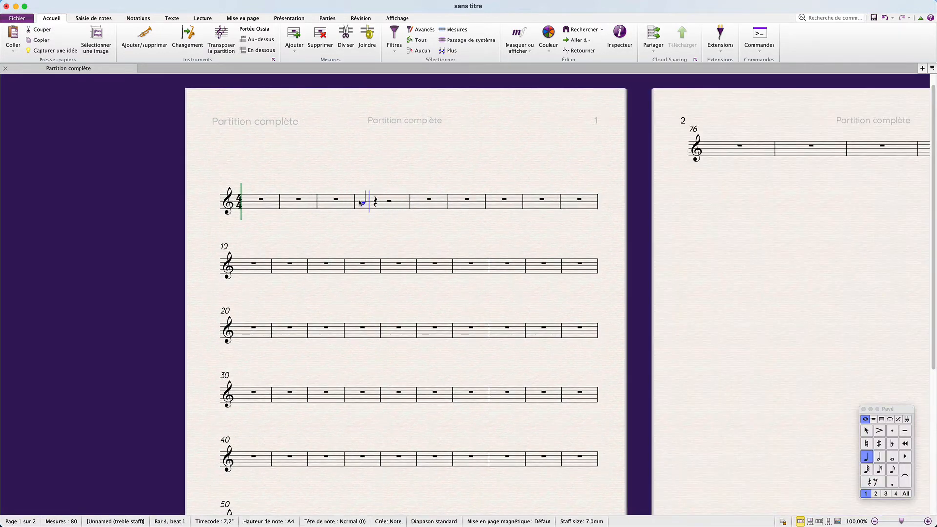
key(a)
key(a)
key(a)
Repeat the four-note bar 4 seven times so that it fills bars 5 to 11
click(370, 211)
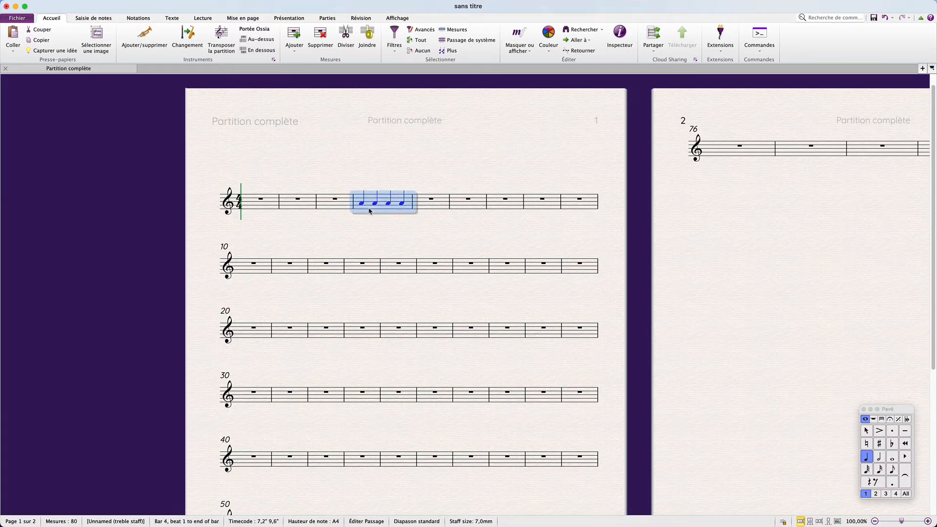
key(r)
key(r)
key(r)
key(r)
key(r)
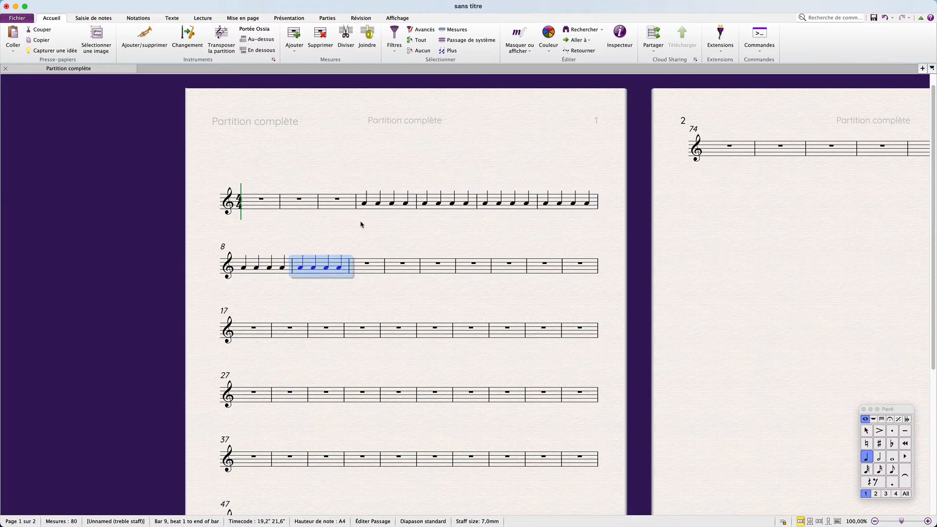
key(r)
key(r)
key(Escape)
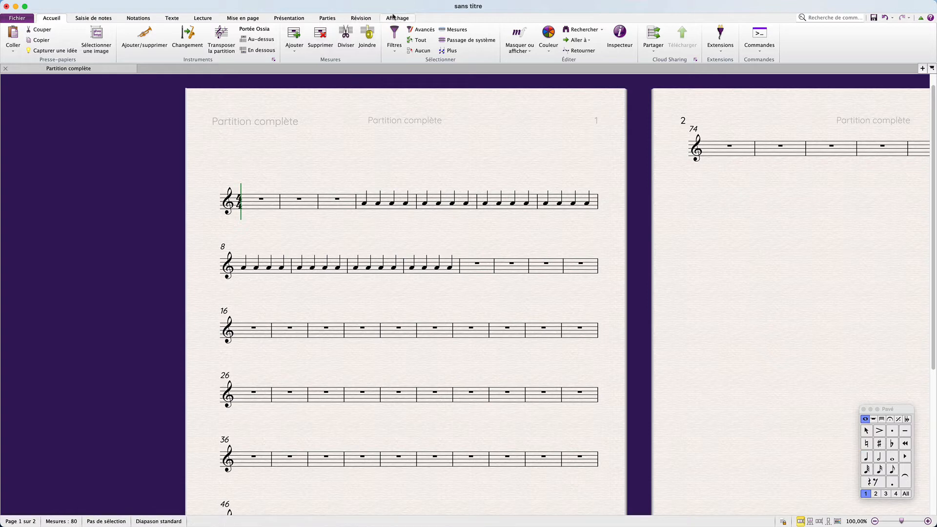
Try a highlight (Surbrillance) over the passage from bar 4 to bar 9, and undo it
click(366, 17)
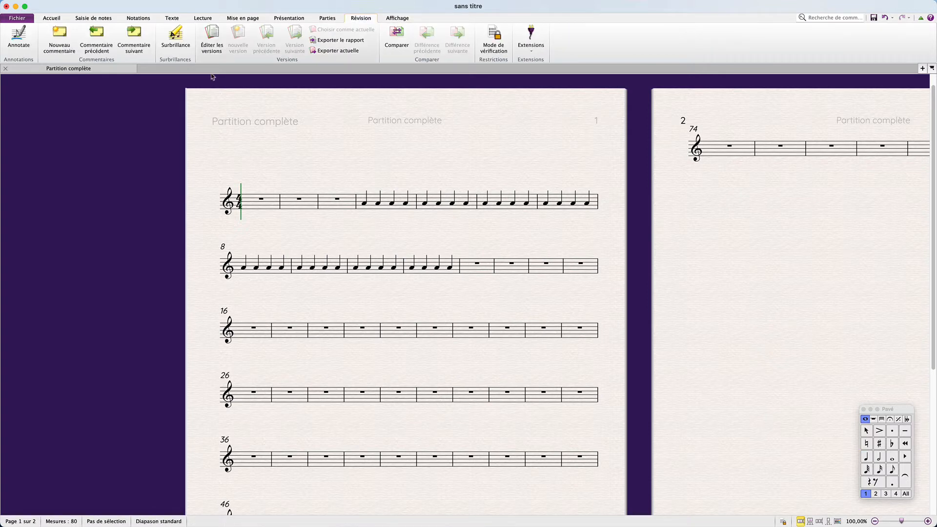
click(372, 215)
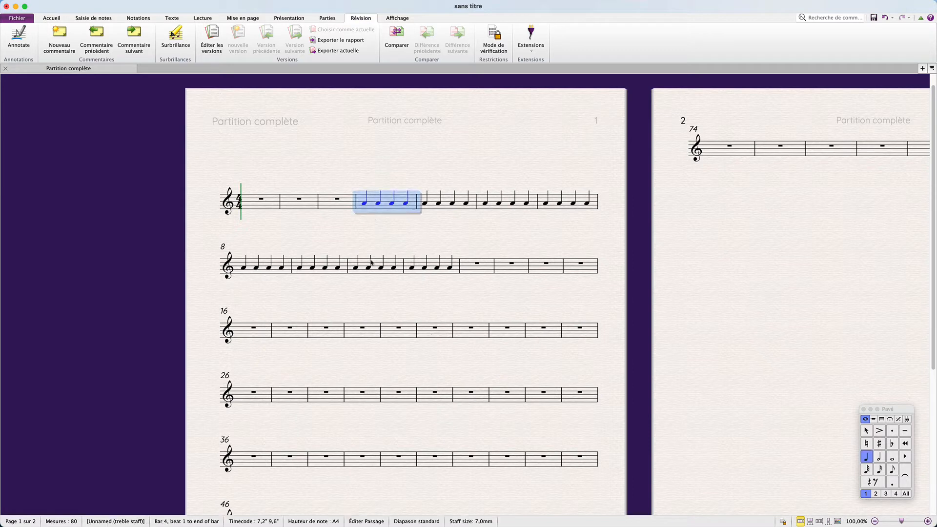
shift+click(333, 267)
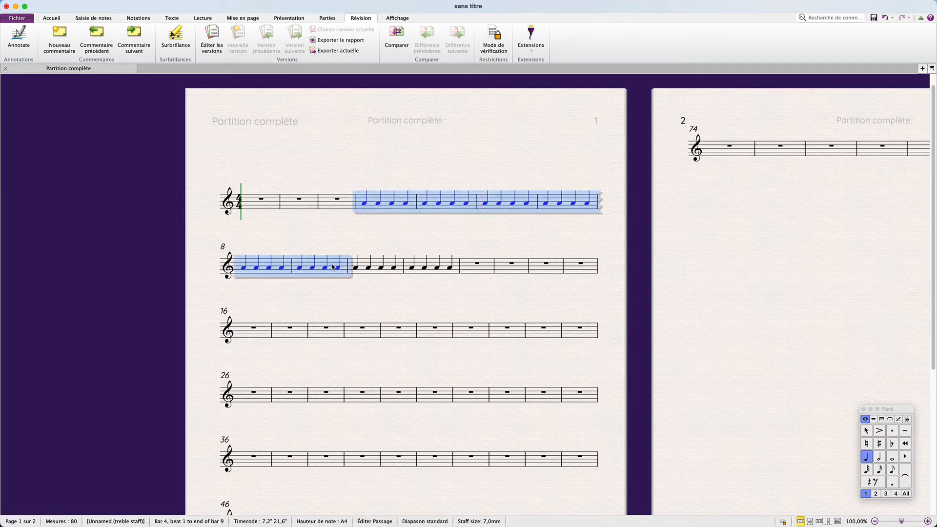
click(176, 47)
click(353, 233)
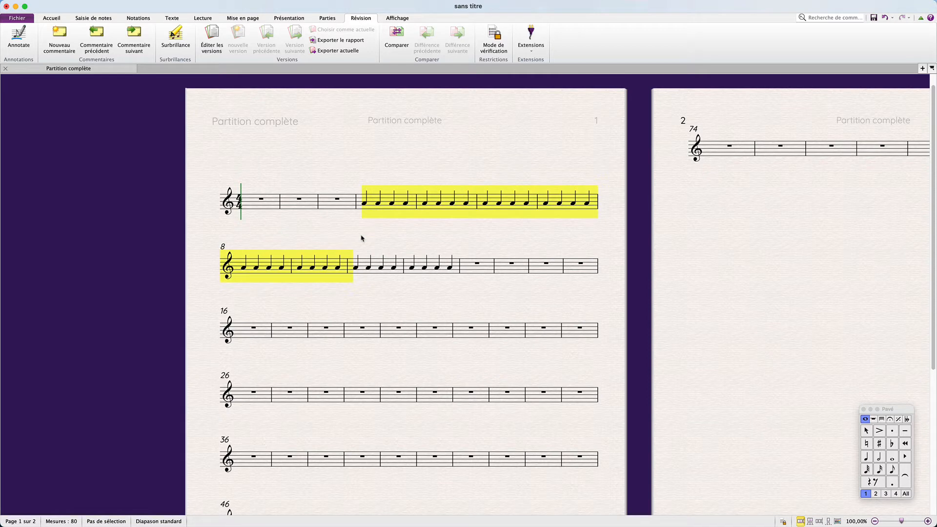
click(361, 237)
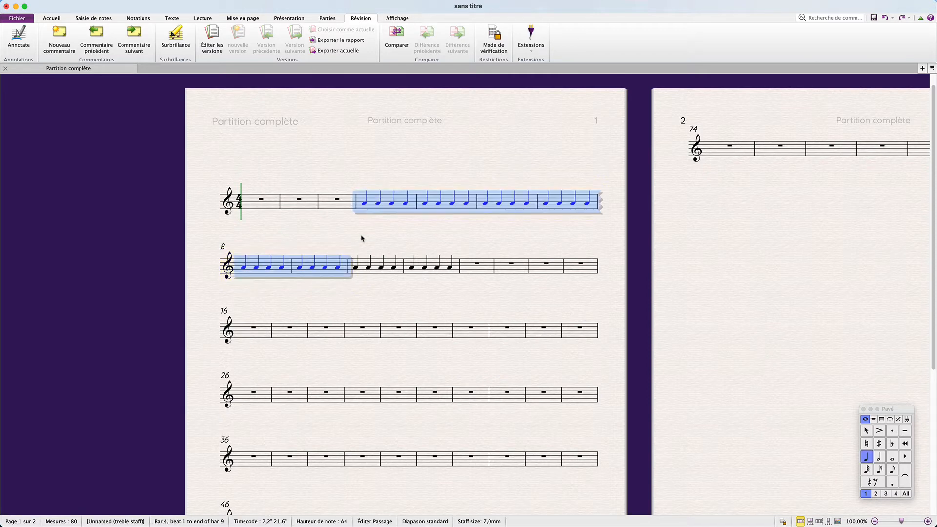
key(Delete)
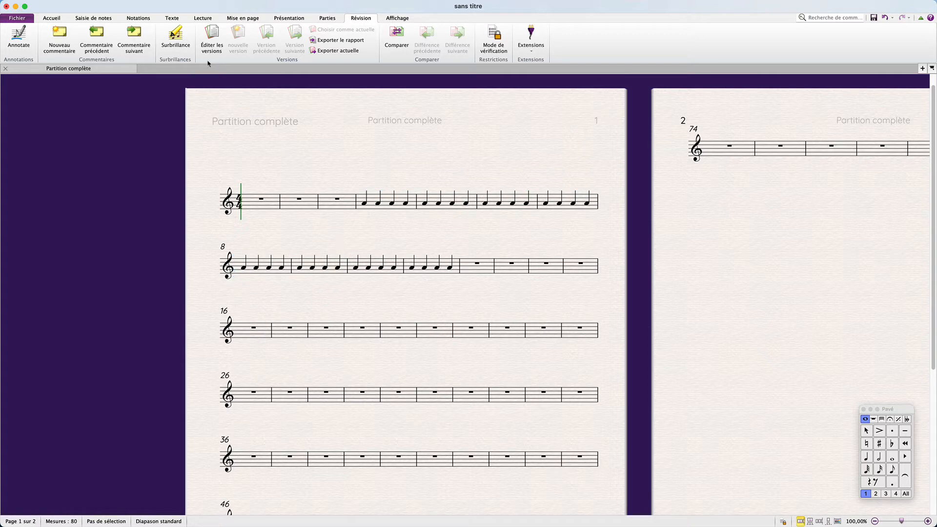
Highlight bar 4 only and show the highlight's properties in the Inspector
click(387, 199)
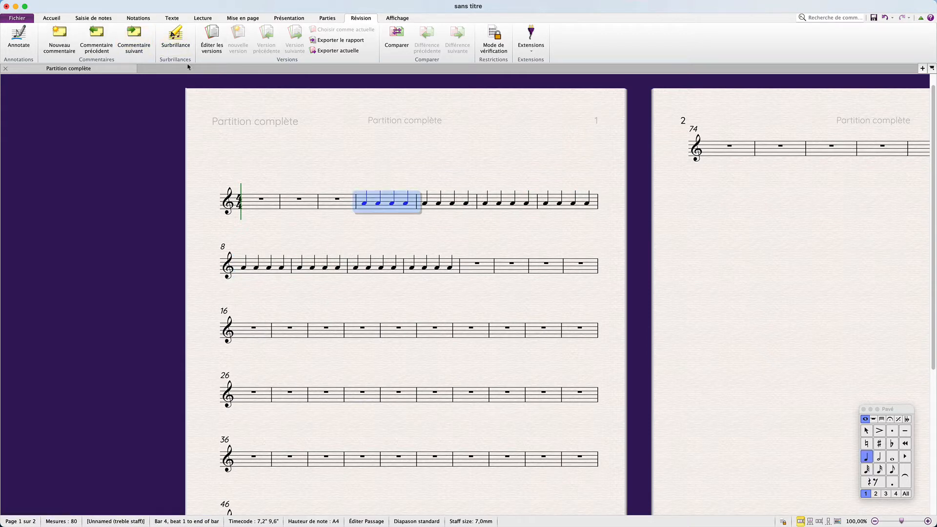
click(175, 37)
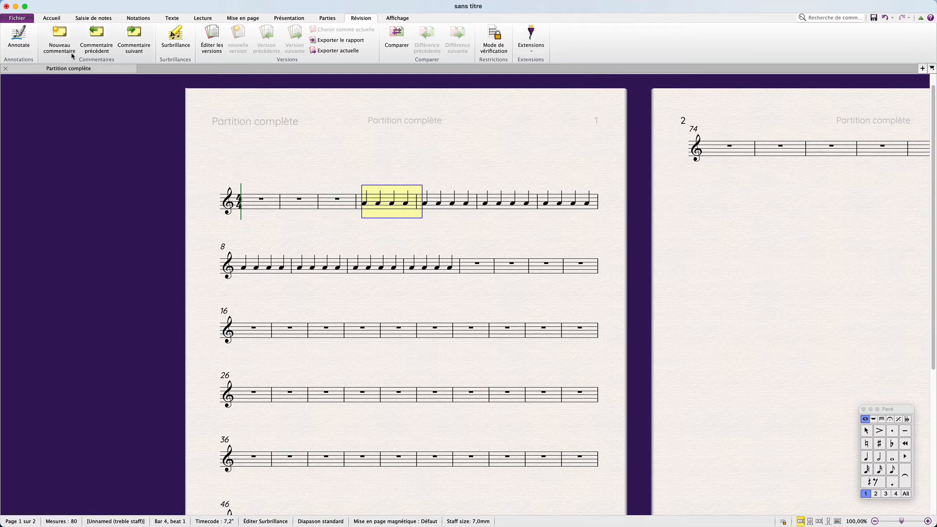
click(52, 19)
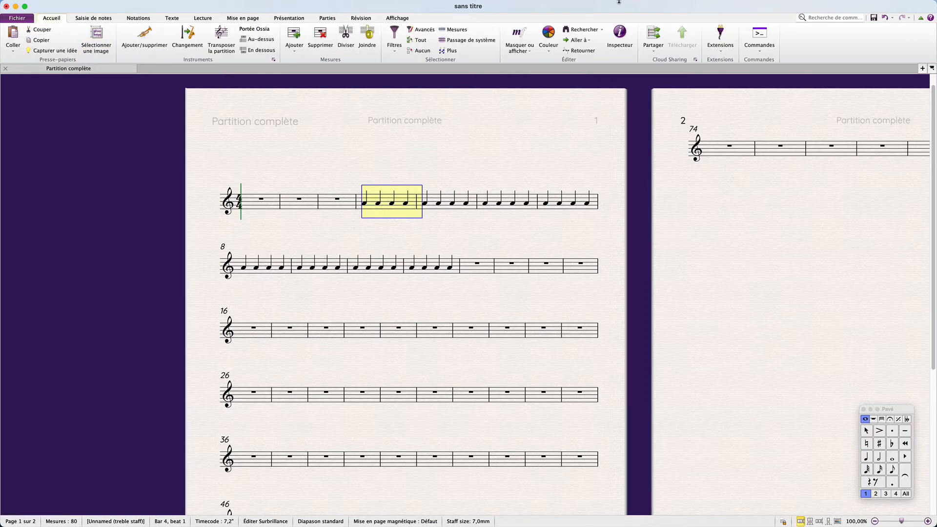
click(619, 39)
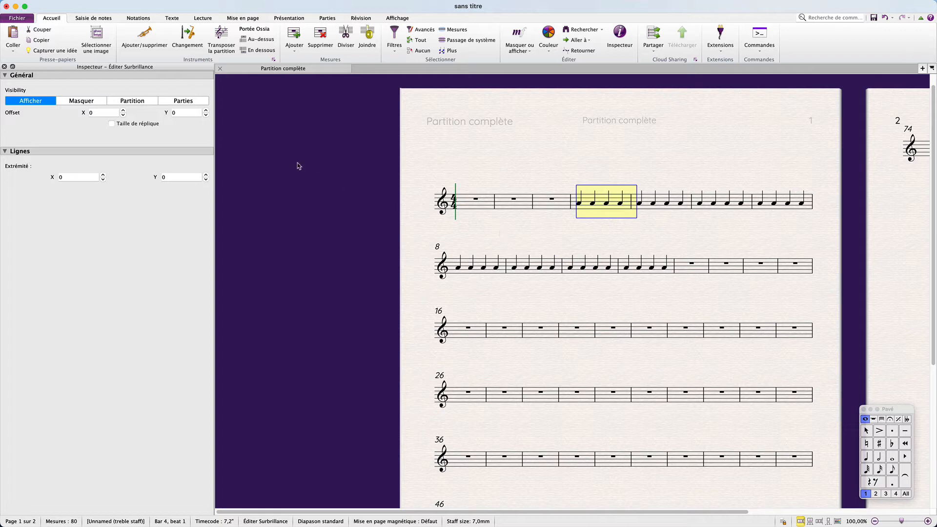
Delete the highlight from bar 4
click(600, 214)
click(589, 218)
key(Delete)
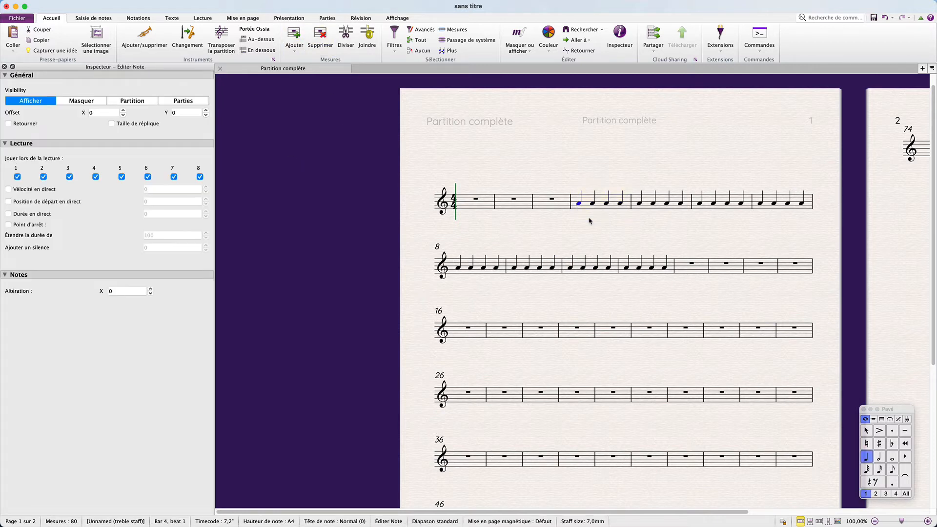
Add the text 7777 above the start of bar 4
click(589, 200)
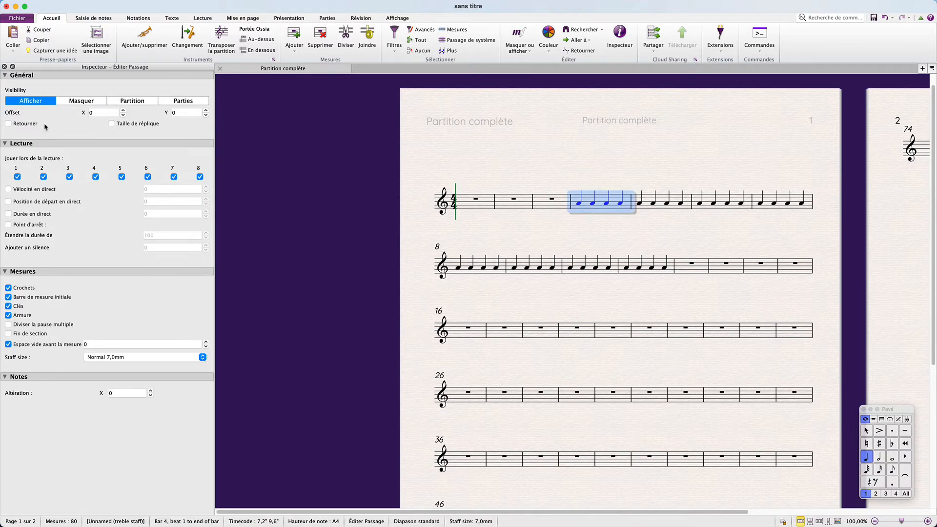
key(Escape)
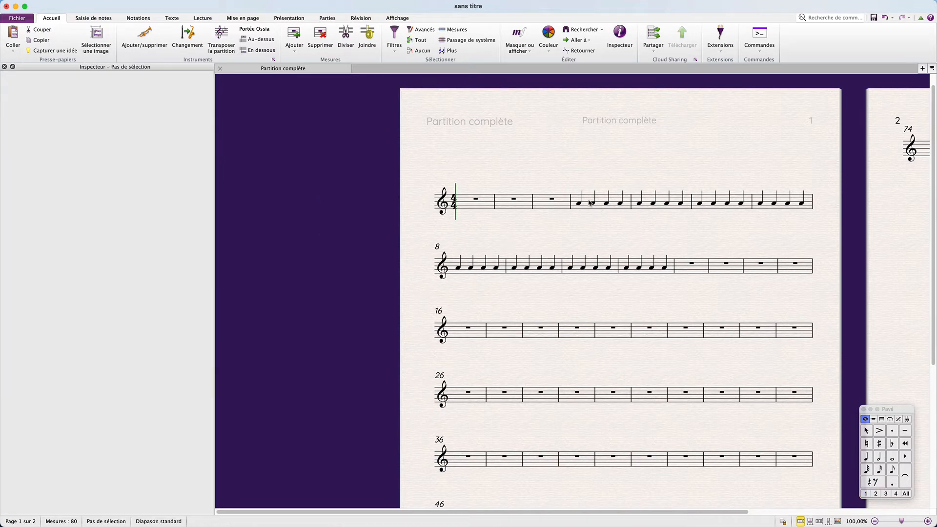
click(590, 204)
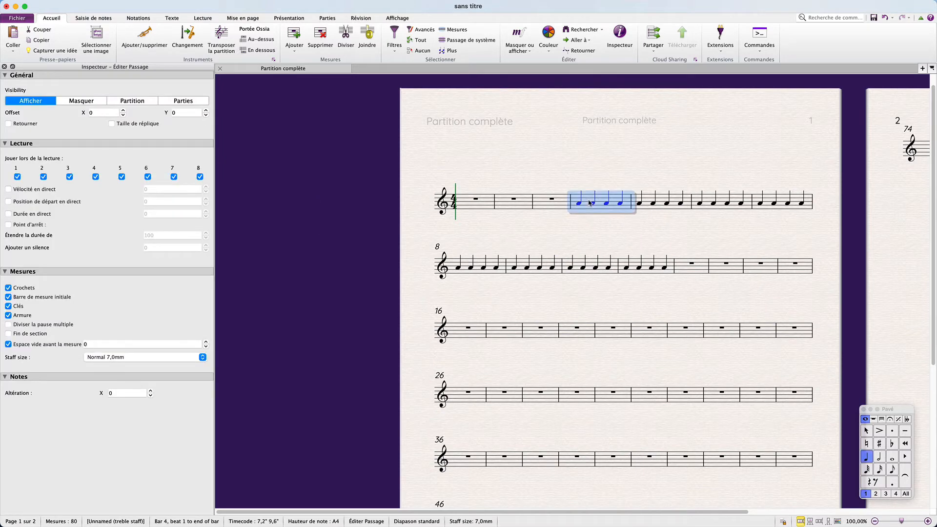
key(super+t)
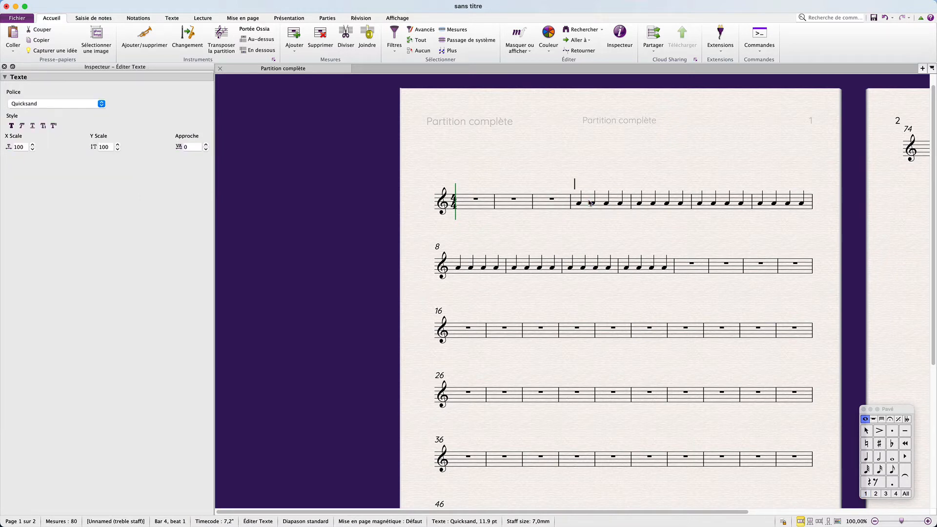
key(Escape)
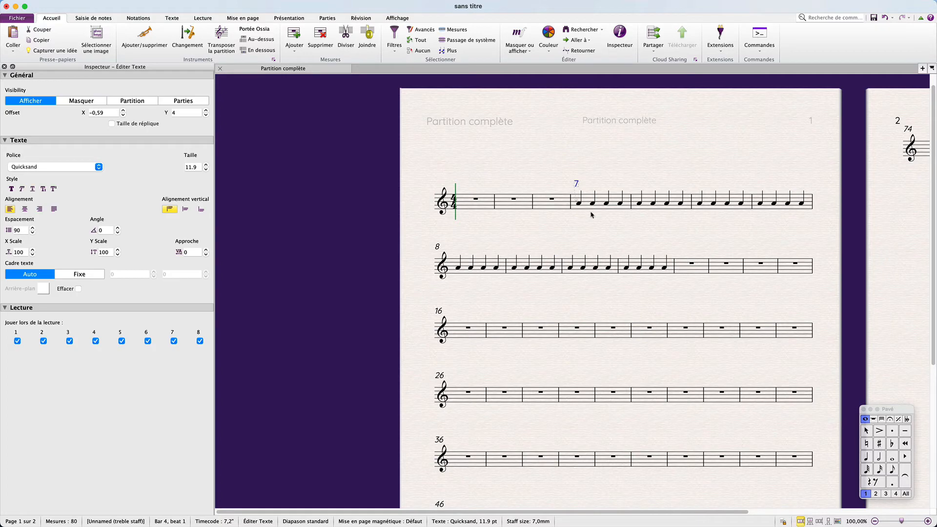
key(Return)
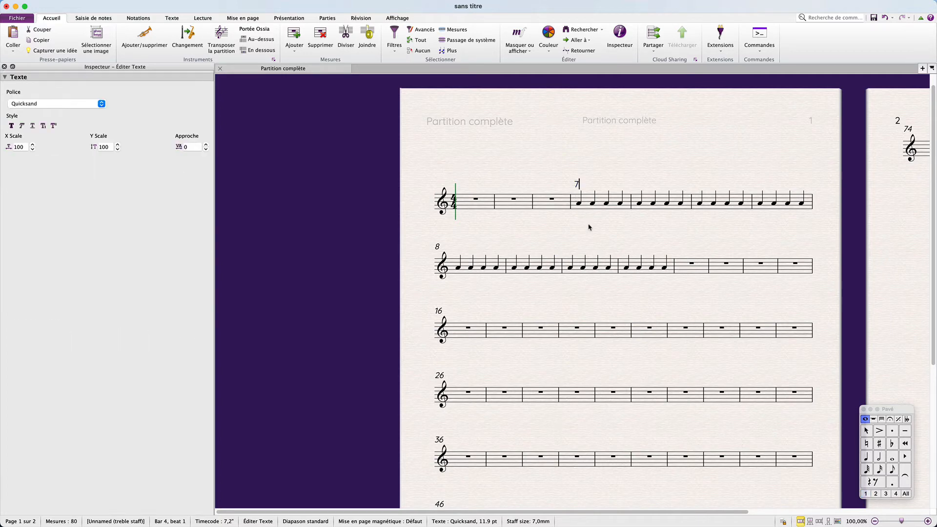
text(777)
key(Escape)
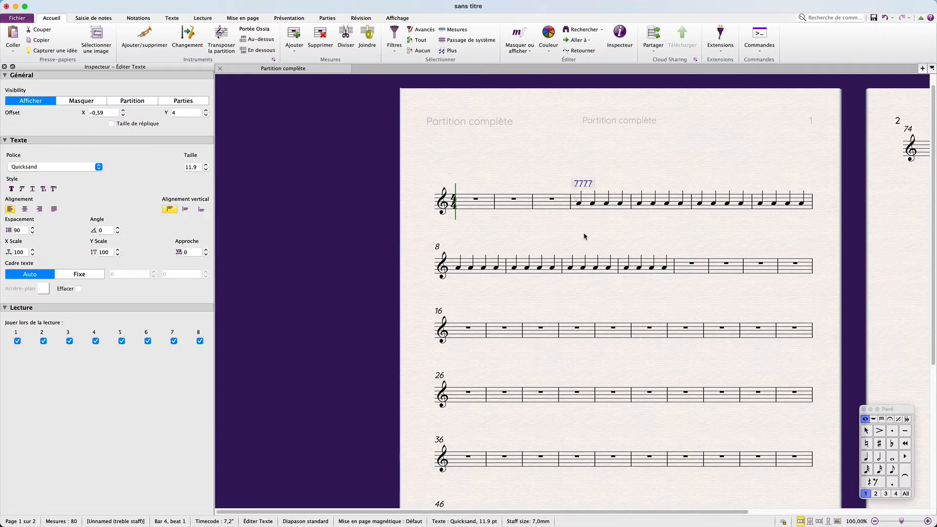
Set magnetic layout to Désactivé for the 7777 text and move it closer to the staff, to about X -1.31, Y 3.22
scroll(584, 236, up, 5)
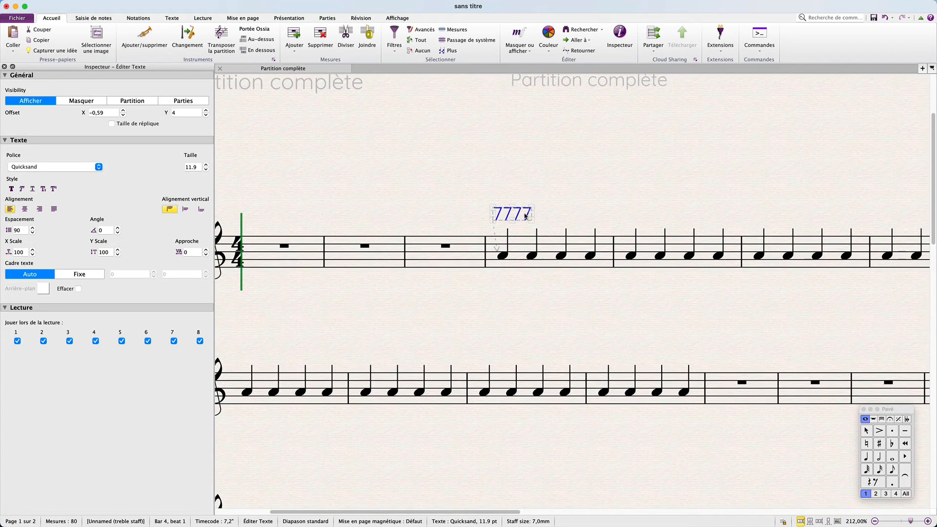
click(246, 19)
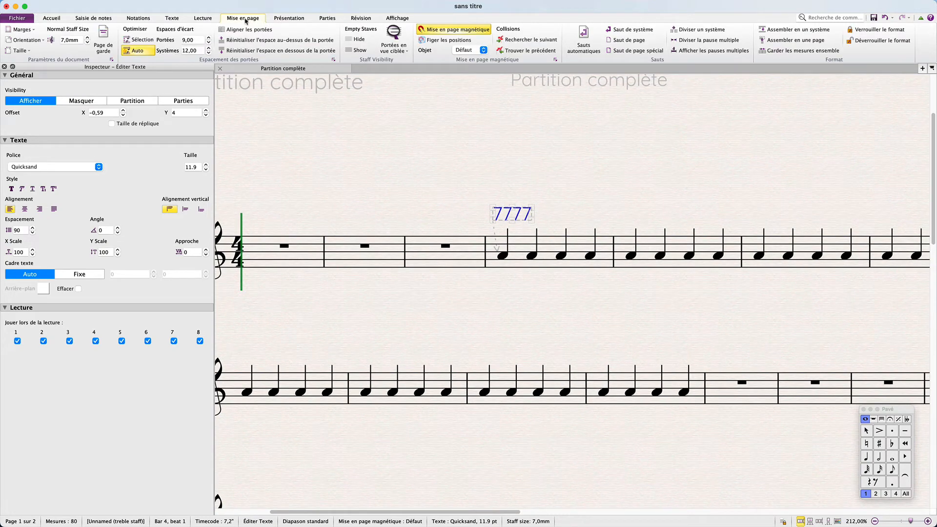
click(465, 51)
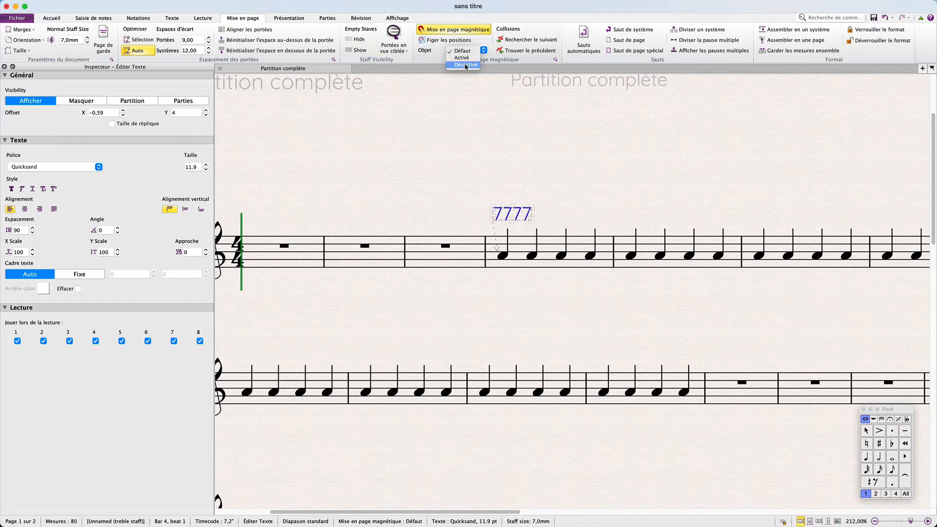
click(466, 65)
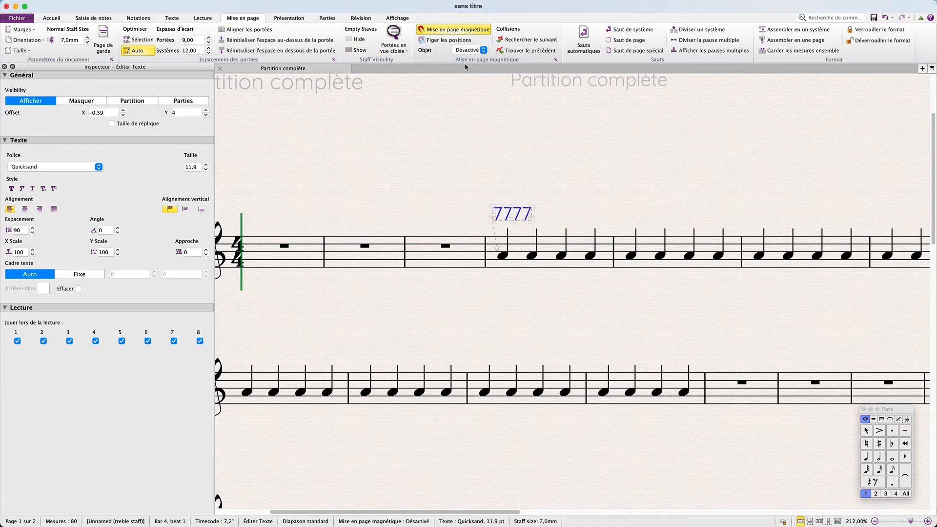
click(522, 185)
mouse_move(522, 213)
mouse_down()
mouse_move(526, 258)
mouse_move(517, 222)
mouse_up()
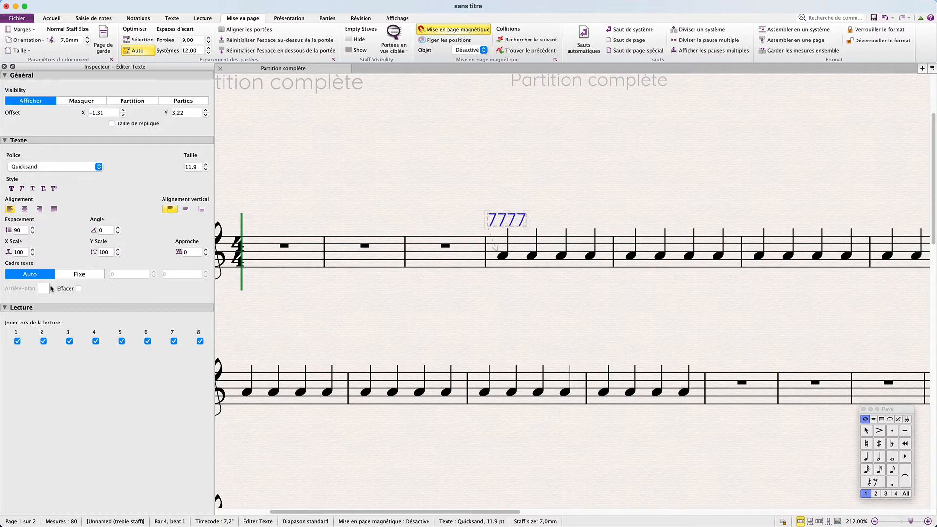
Enable the Effacer option for the 7777 text and set its background colour to Cyan
click(78, 289)
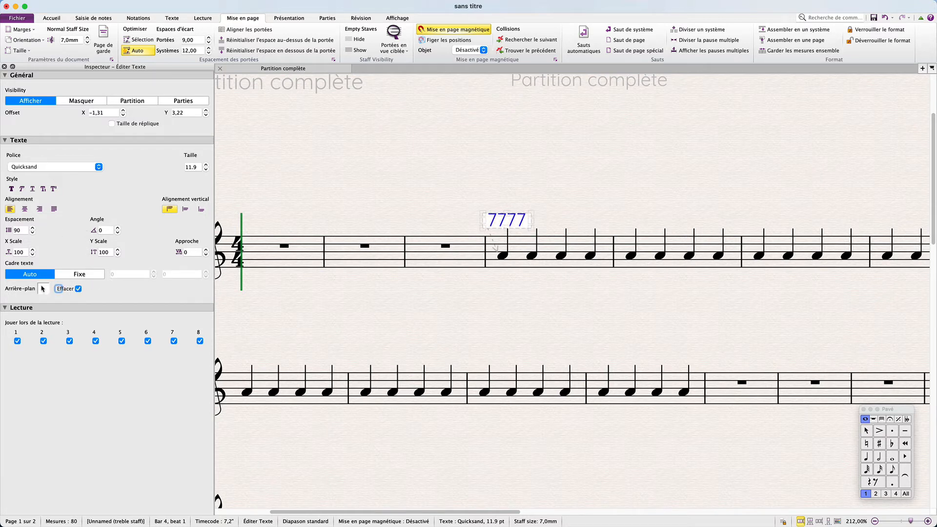
click(43, 288)
scroll(60, 331, up, 3)
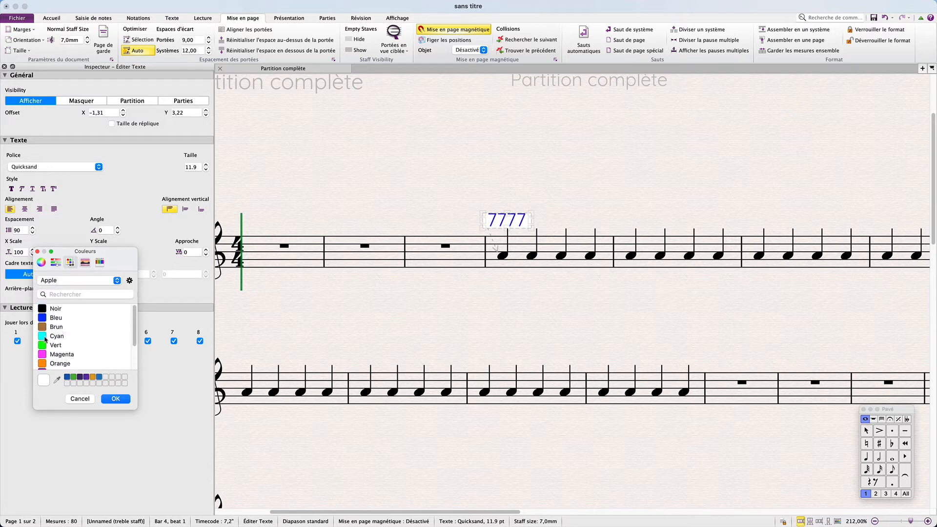
click(45, 337)
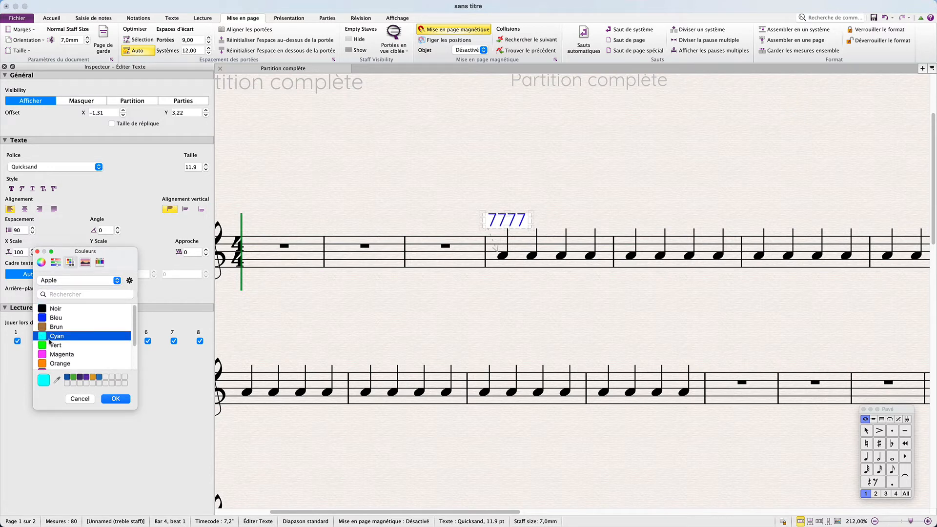
click(115, 400)
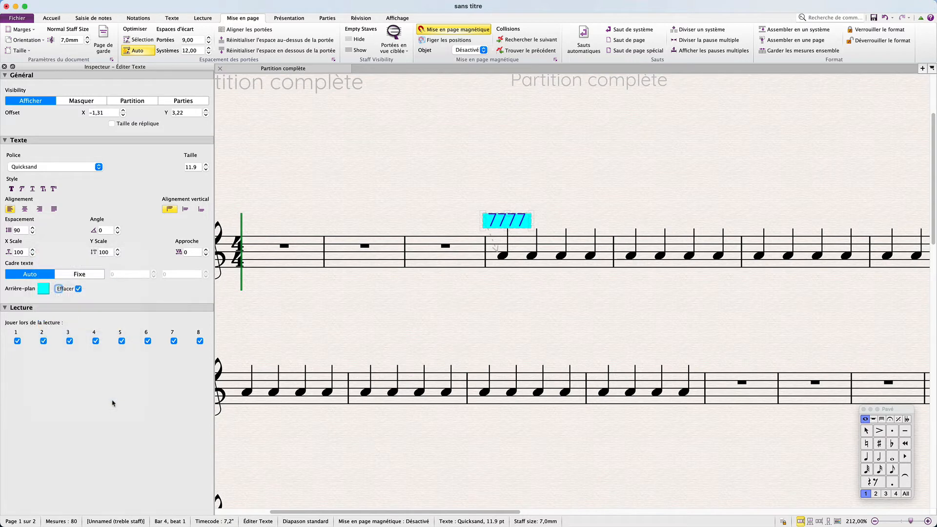
double_click(513, 223)
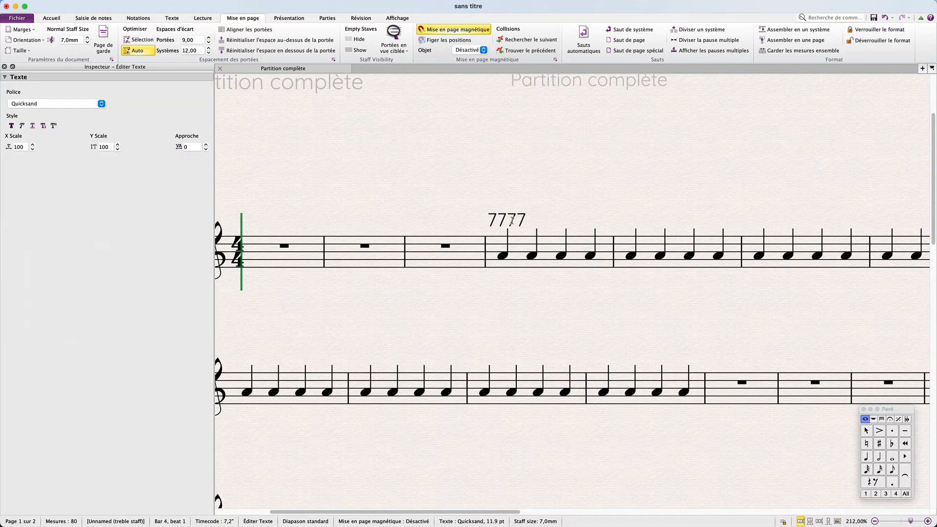
key(Escape)
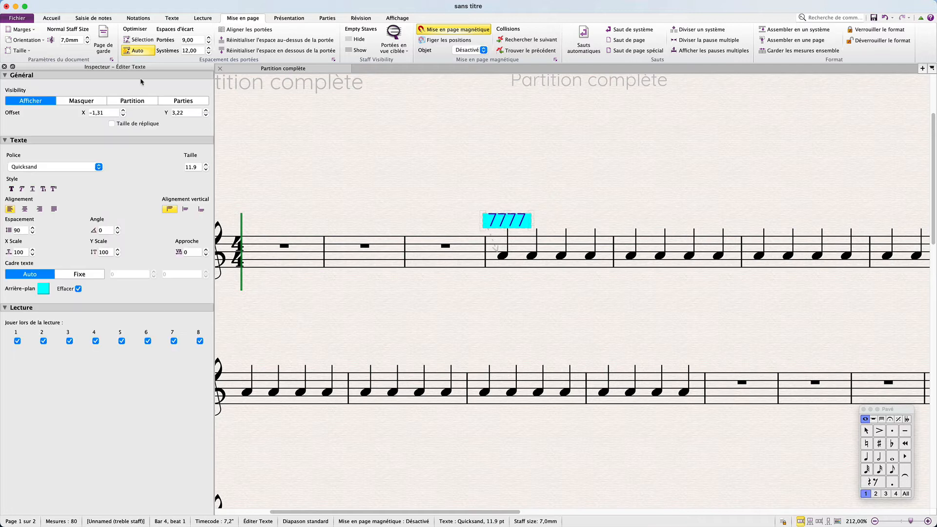
click(51, 18)
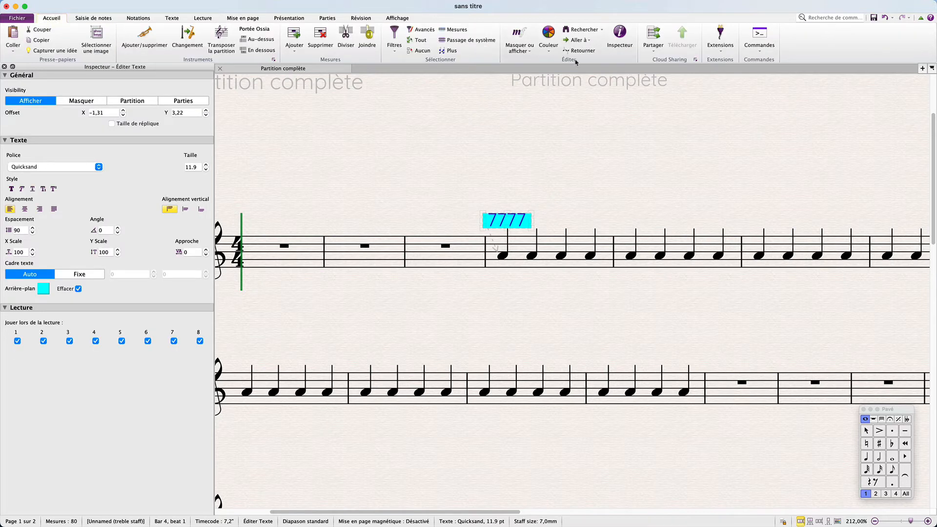
Colour the 7777 text Cyan to match its background
click(550, 52)
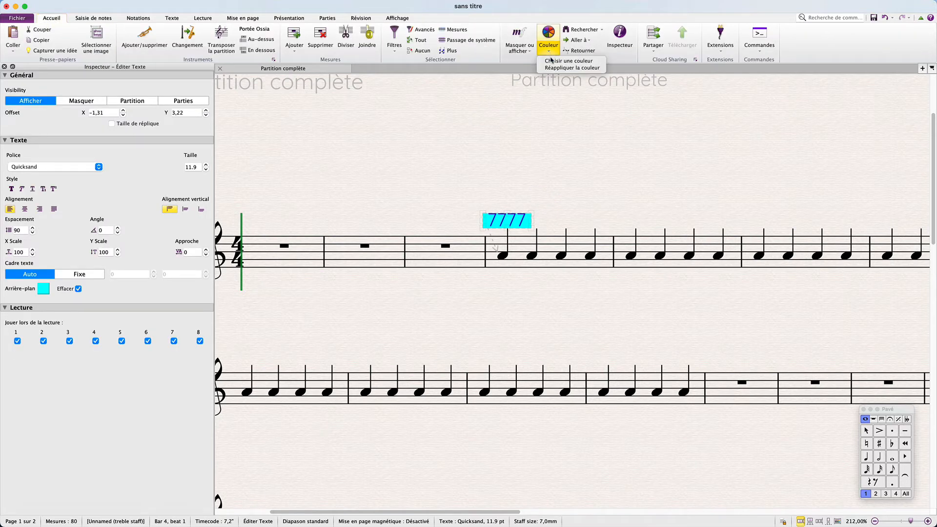
click(551, 60)
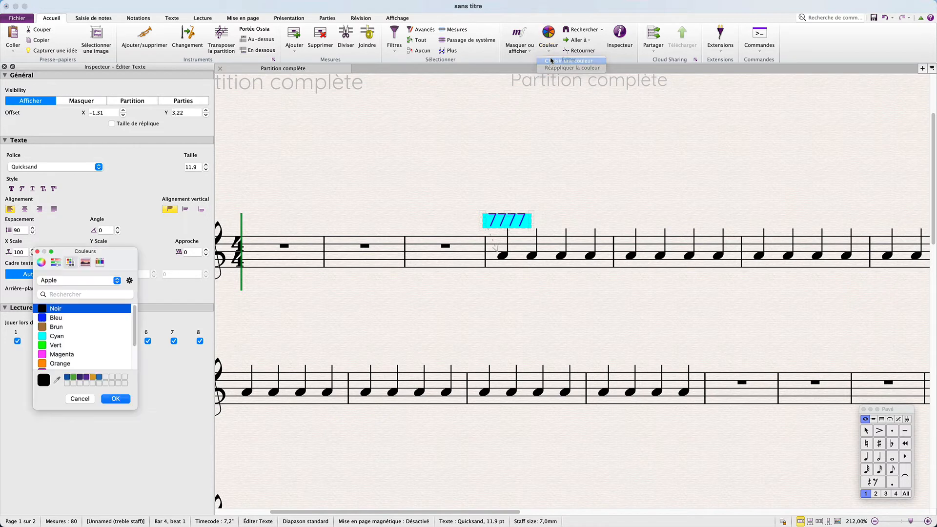
click(43, 336)
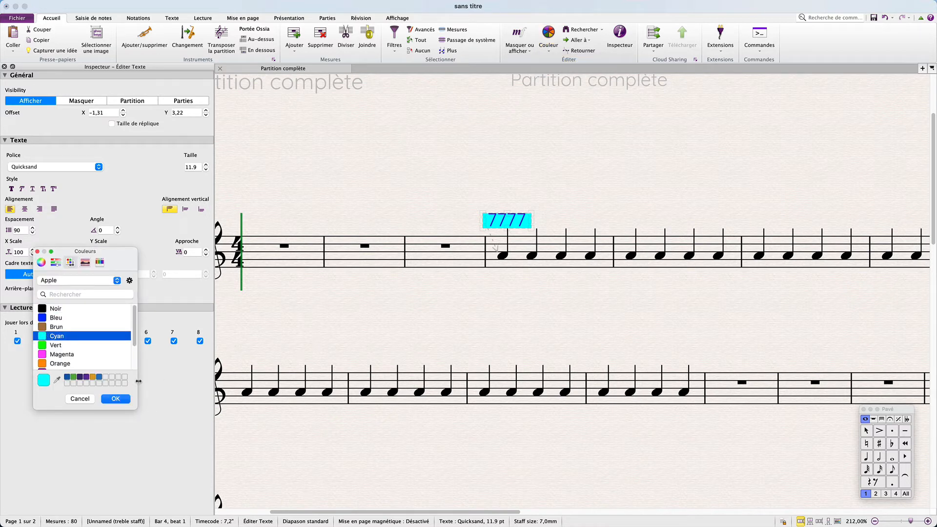
click(117, 399)
click(399, 334)
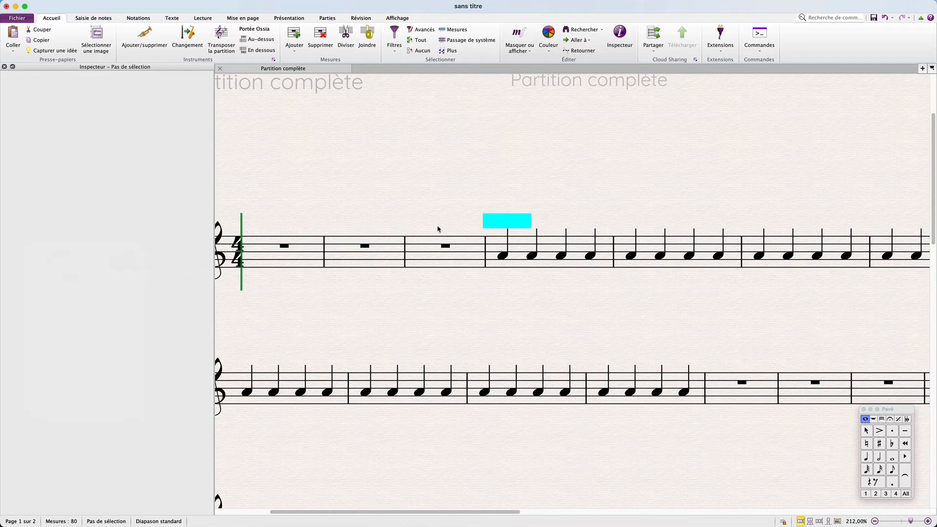
Resize the cyan text frame to cover the staff across bar 4, about 15.53 wide and 3.84 high, with its Y offset about 0.31
click(519, 220)
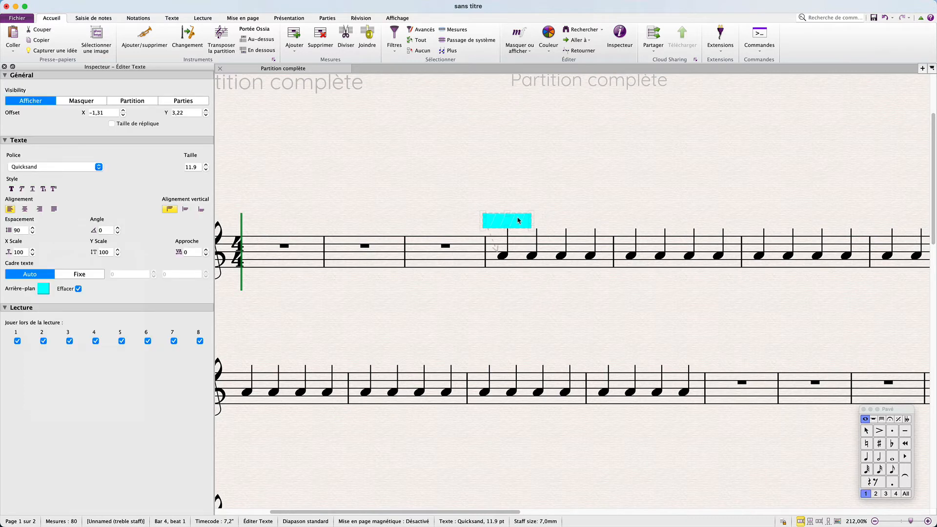
drag(532, 230, 613, 268)
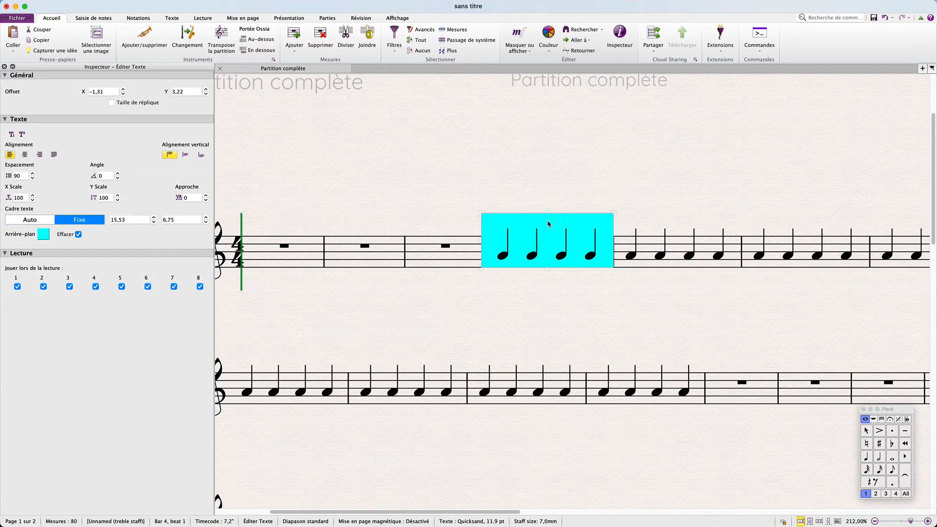
drag(549, 224, 550, 237)
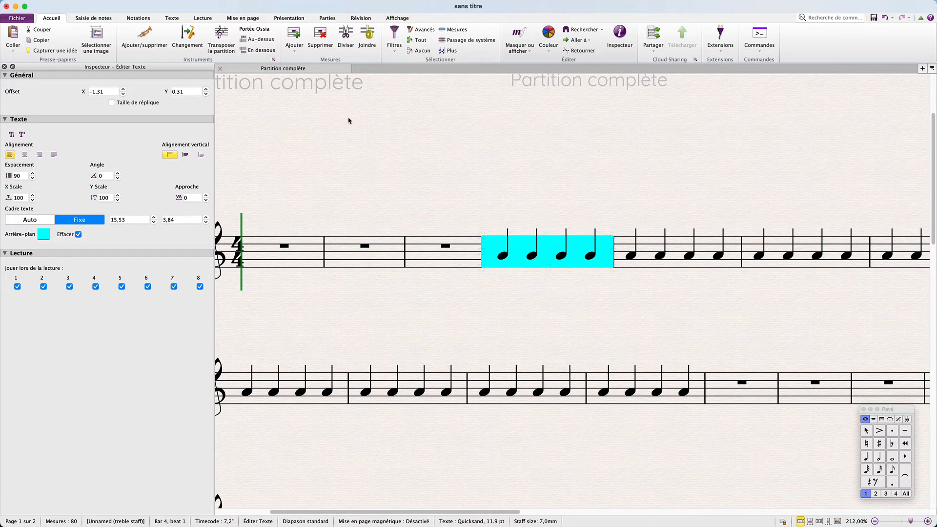
Send the cyan text object behind all other objects with Mettre en arrière-plan
click(400, 18)
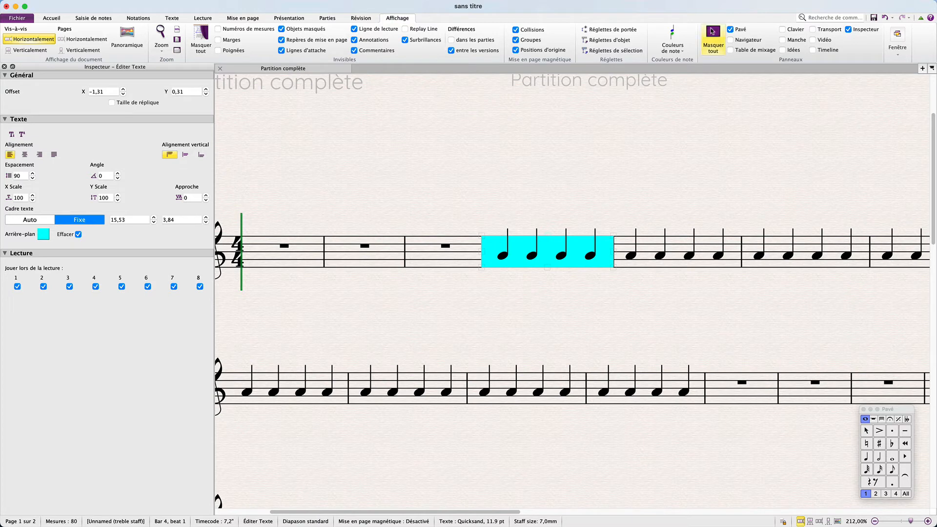
click(295, 19)
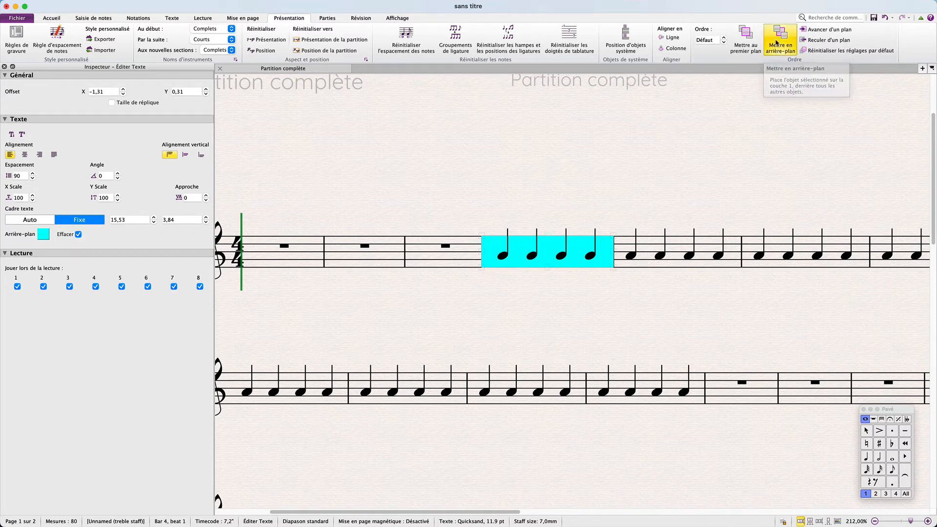
click(777, 43)
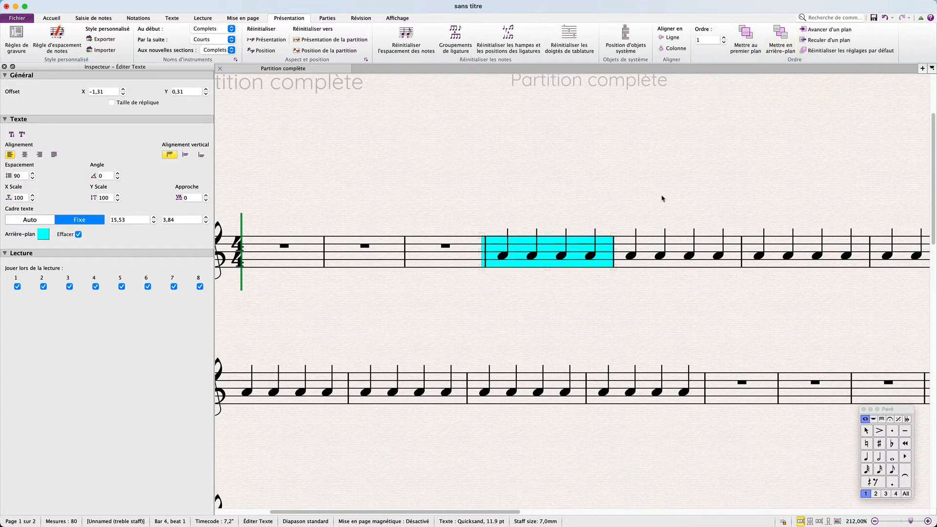
click(612, 294)
Try to select the cyan text object directly through the notes of bar 4
click(493, 262)
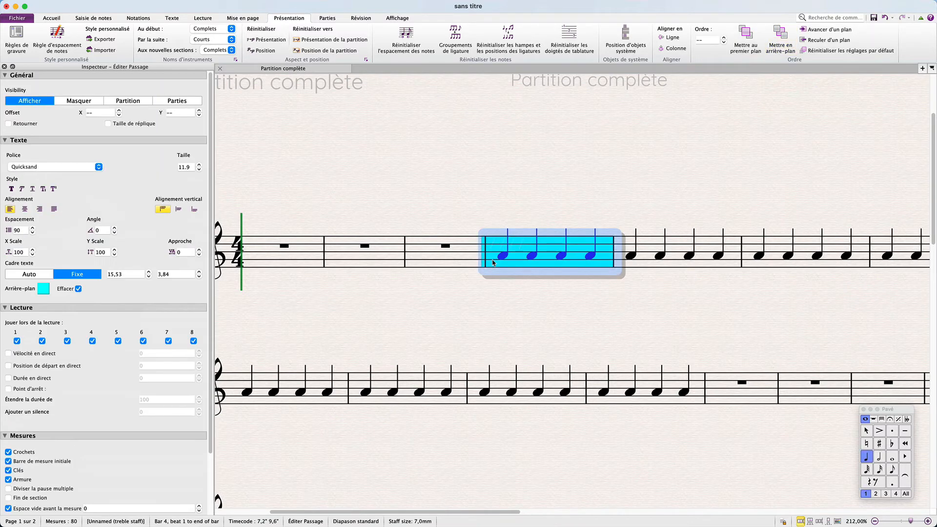
click(505, 258)
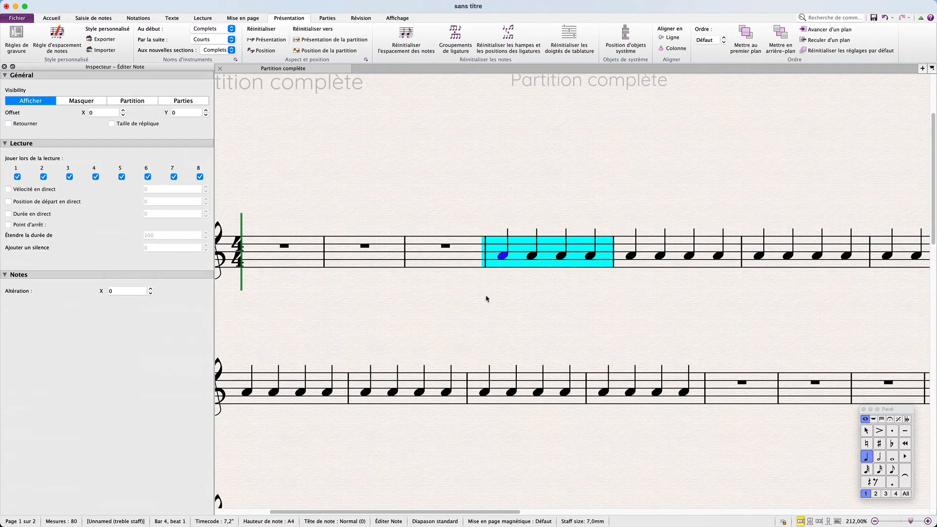
click(481, 260)
click(512, 266)
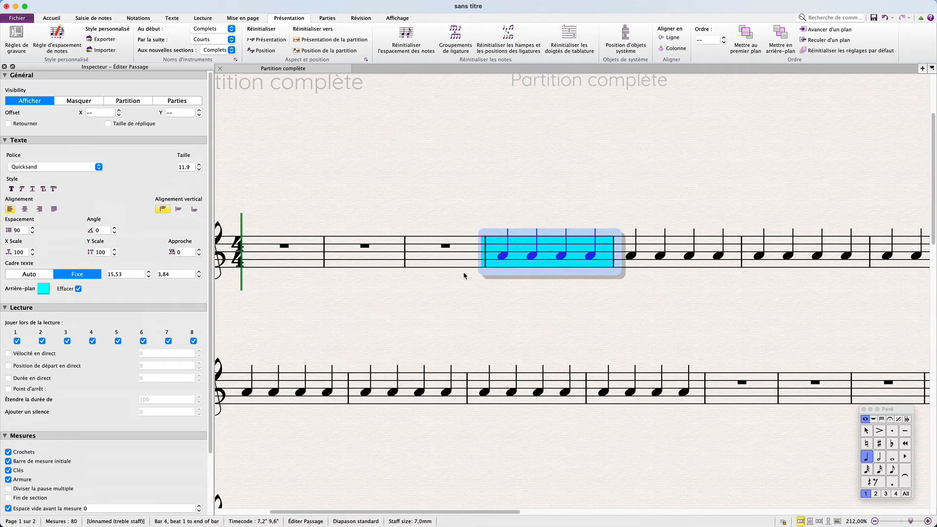
Select the cyan text starting from bar 3's rest and fit its frame to bar 4, about 15.03 by 3.75 at X -0.81, Y 0.22
click(446, 247)
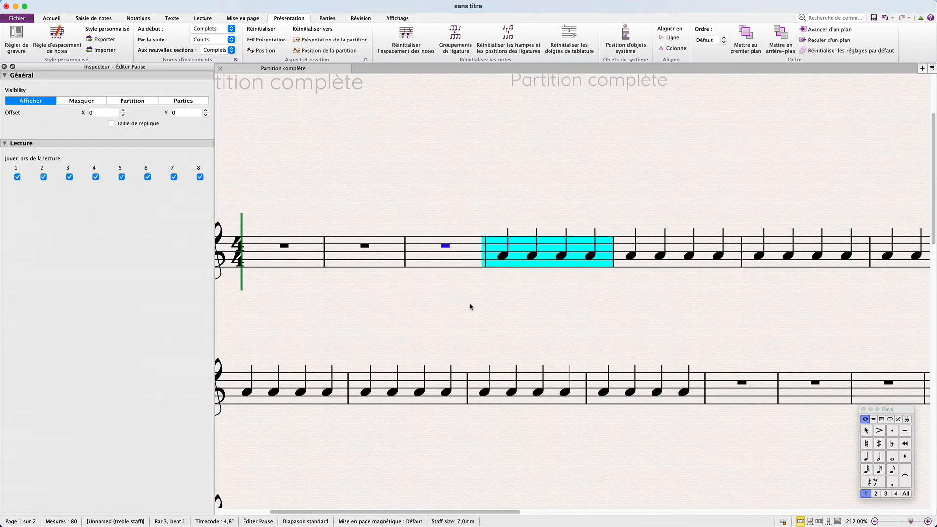
key(alt+Right)
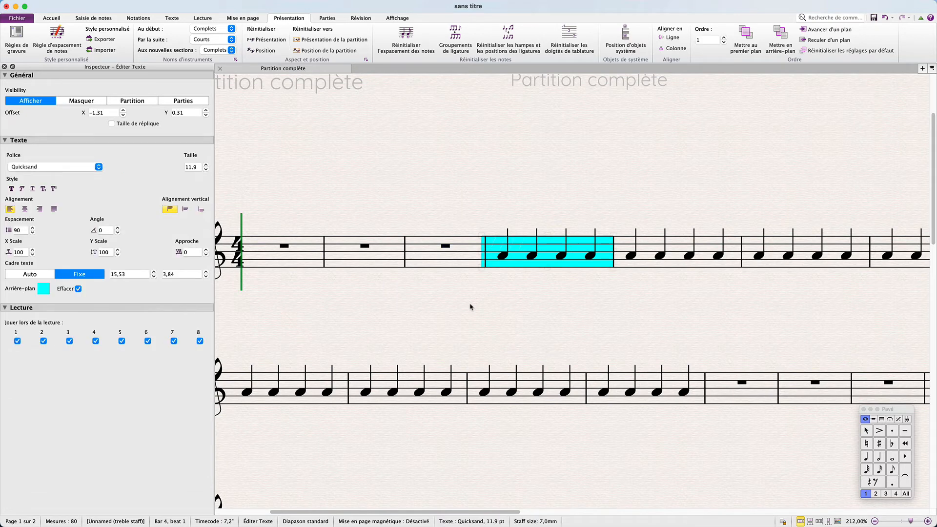
key(super+plus)
key(super+plus)
key(super+plus)
drag(424, 287, 436, 289)
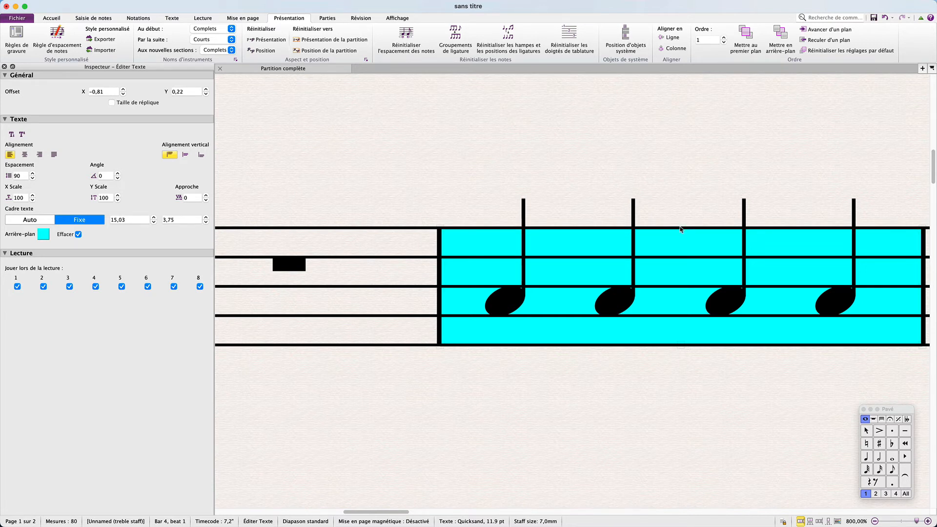
Widen the cyan text frame to about 64.56 so it covers bars 4 to 7, up to the end of the system
scroll(682, 357, down, 6)
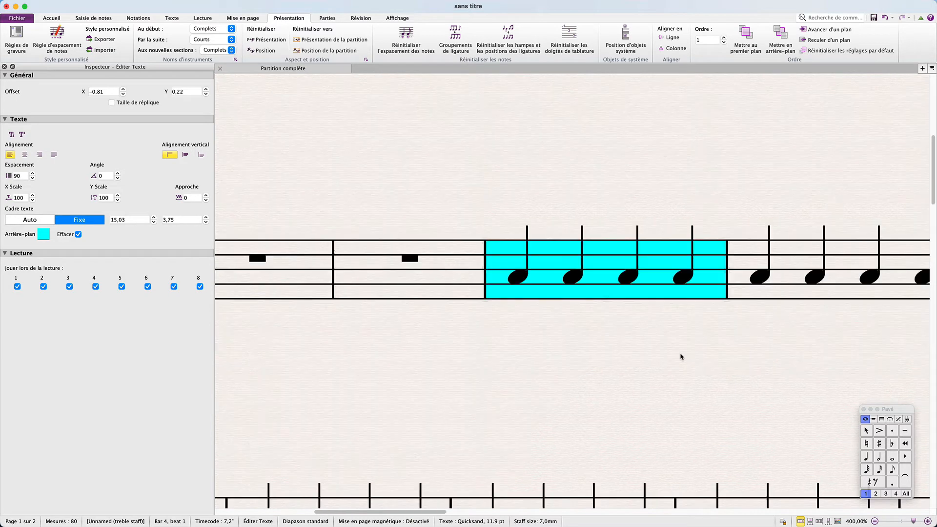
scroll(628, 341, down, 2)
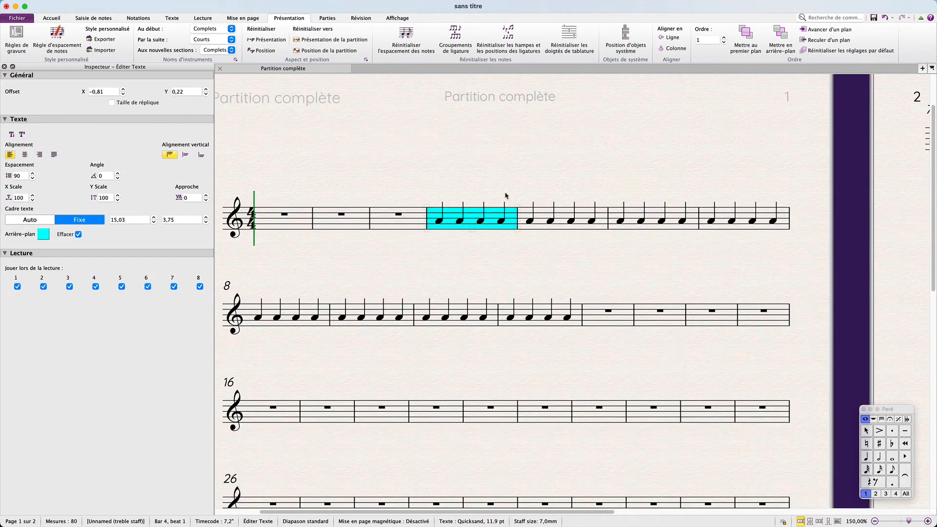
drag(517, 222, 789, 214)
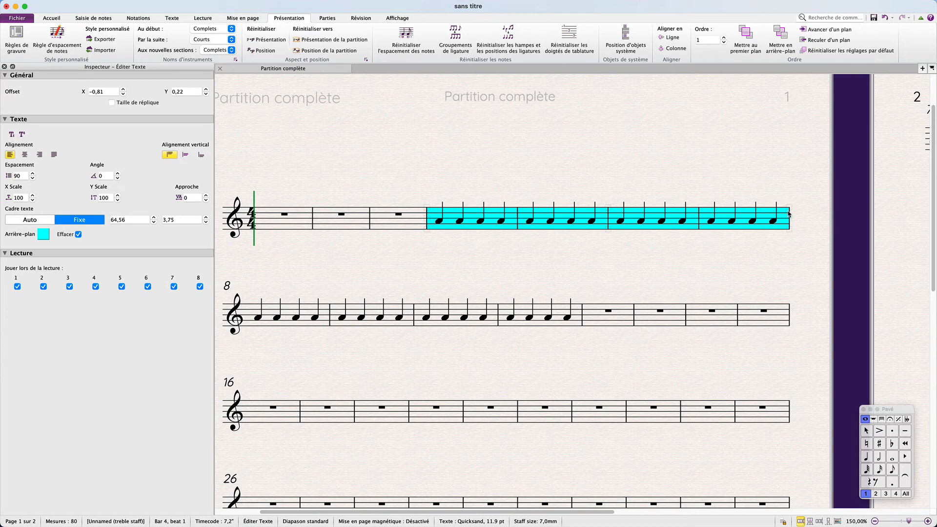
Paste a copy of the cyan text frame at bar 8
click(289, 317)
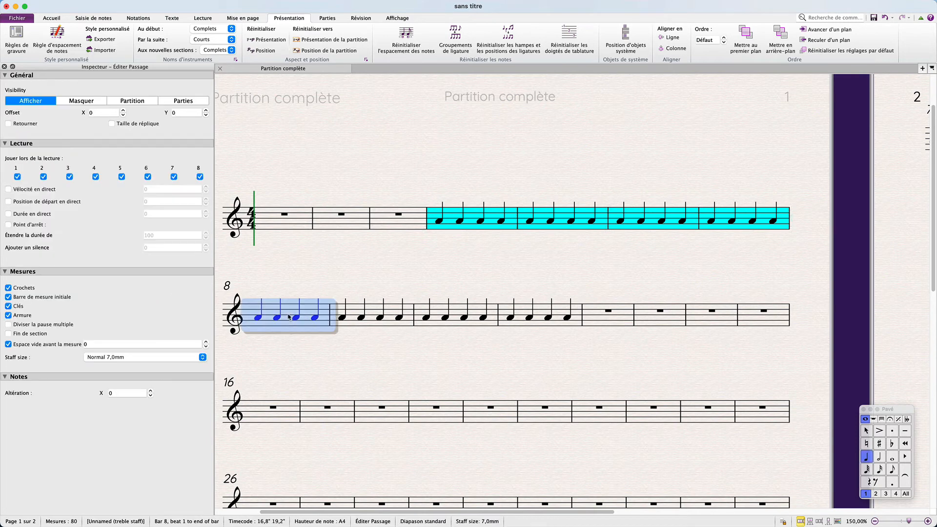
key(super+v)
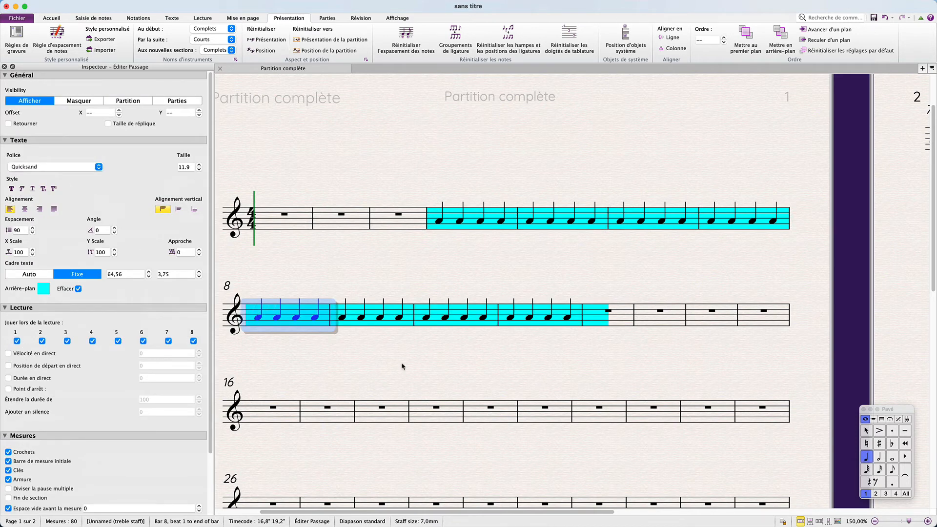
key(Escape)
Narrow the copied cyan frame at bar 8 to a width of 59.56 so it ends at the barline after bar 11
click(607, 325)
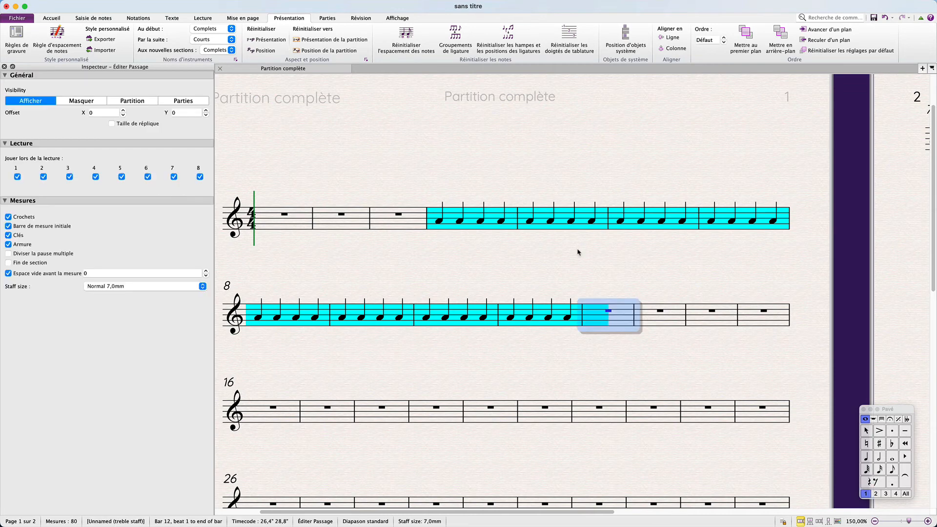
click(773, 222)
click(774, 223)
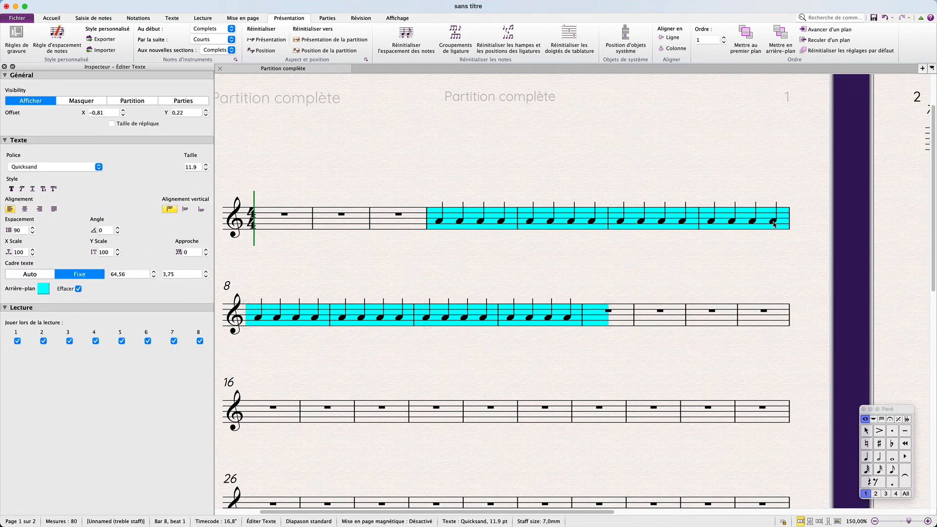
key(alt+Right)
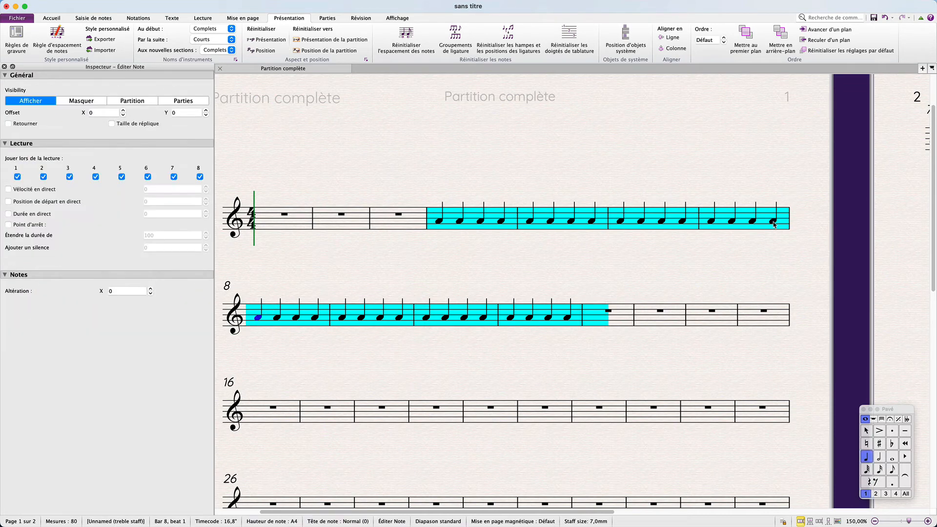
click(774, 224)
key(super+Left)
key(super+Left)
key(super+Left)
key(super+Left)
key(super+Left)
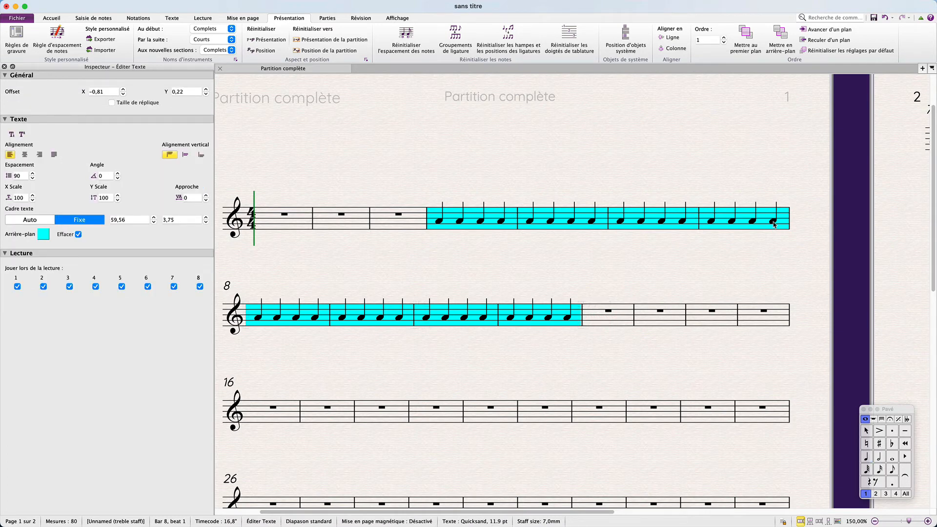
Examine how the cyan frames line up with the staff and barlines, and how selection moves between the bar 8 text and its first note
scroll(774, 225, up, 5)
scroll(774, 224, left, 3)
scroll(774, 225, right, 2)
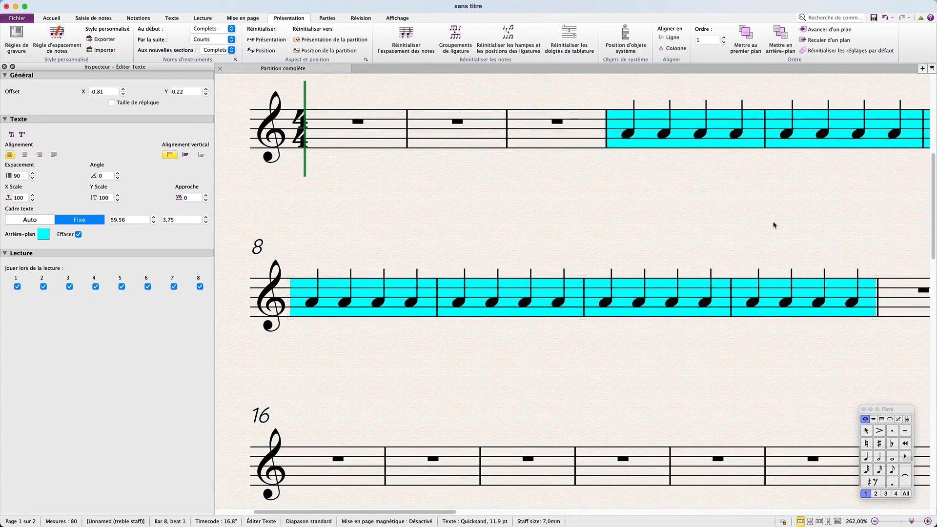
key(alt+Left)
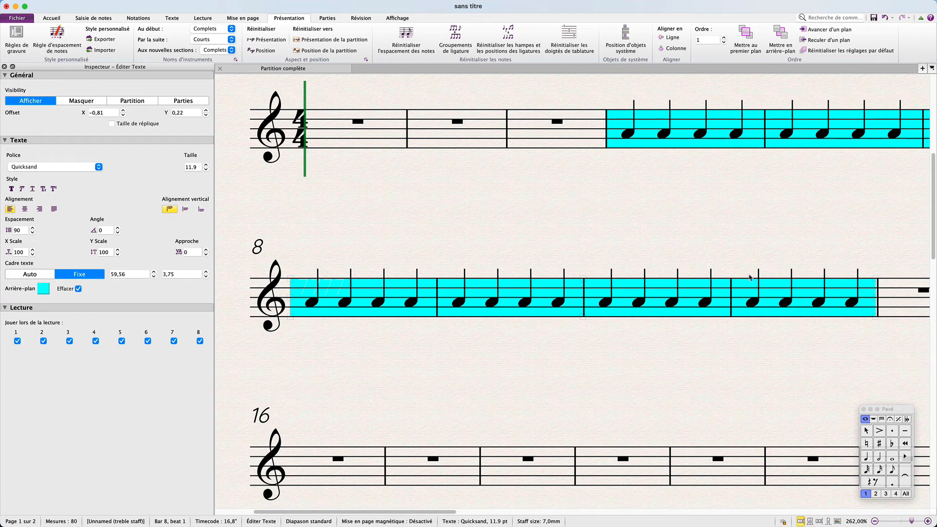
scroll(750, 278, up, 2)
scroll(751, 278, down, 5)
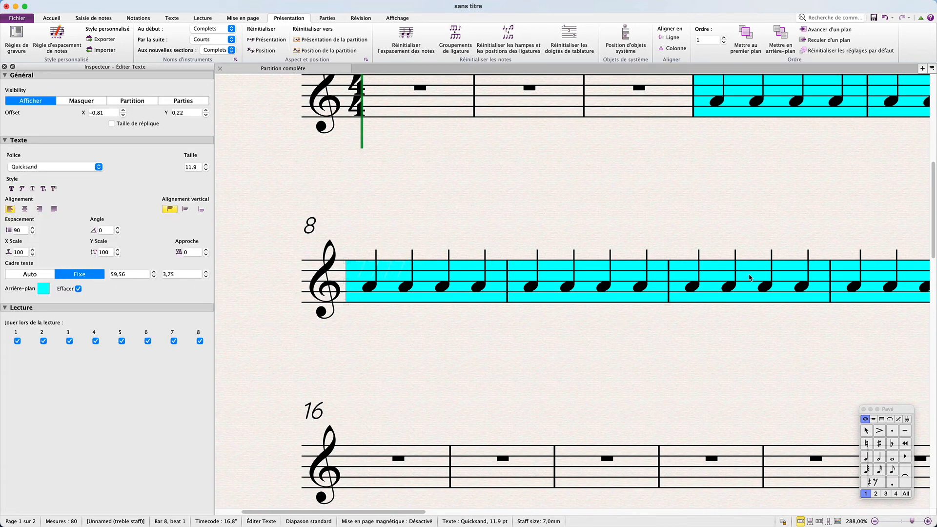
key(super+minus)
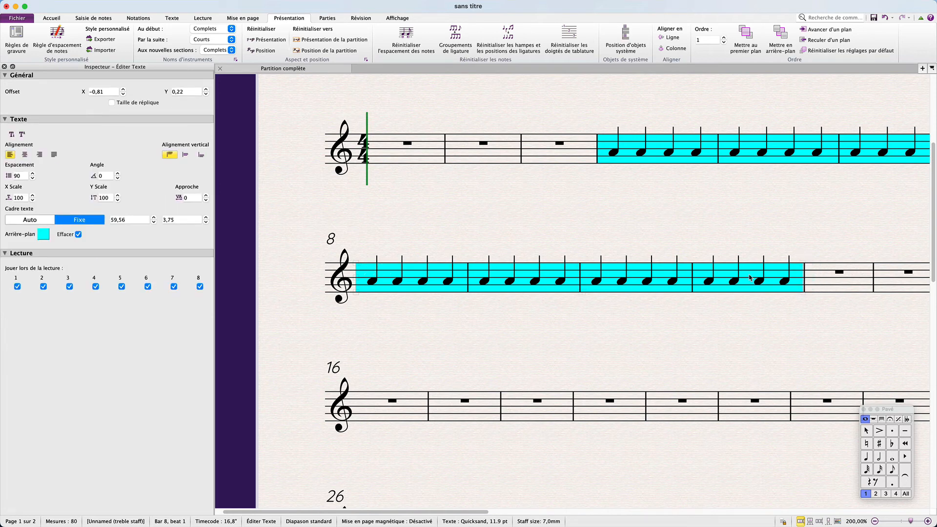
key(alt+Left)
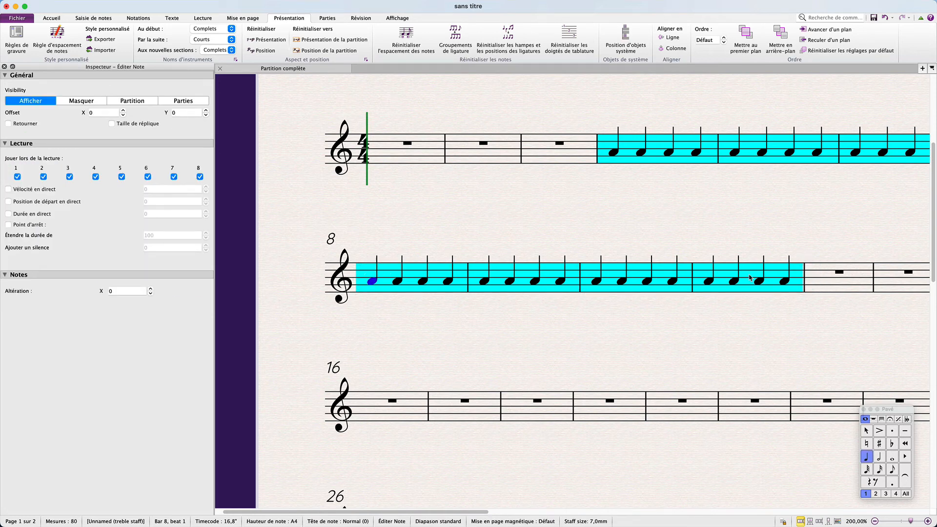
key(Escape)
scroll(723, 342, right, 2)
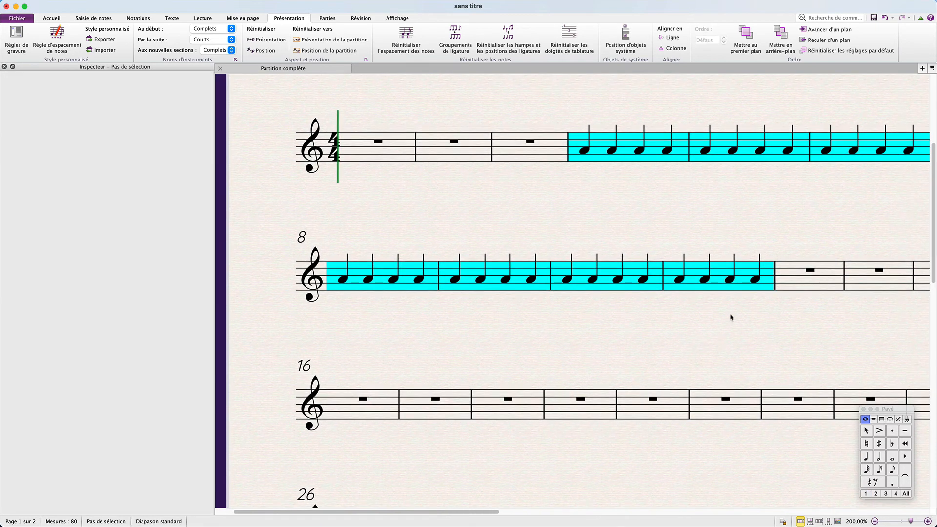
click(774, 278)
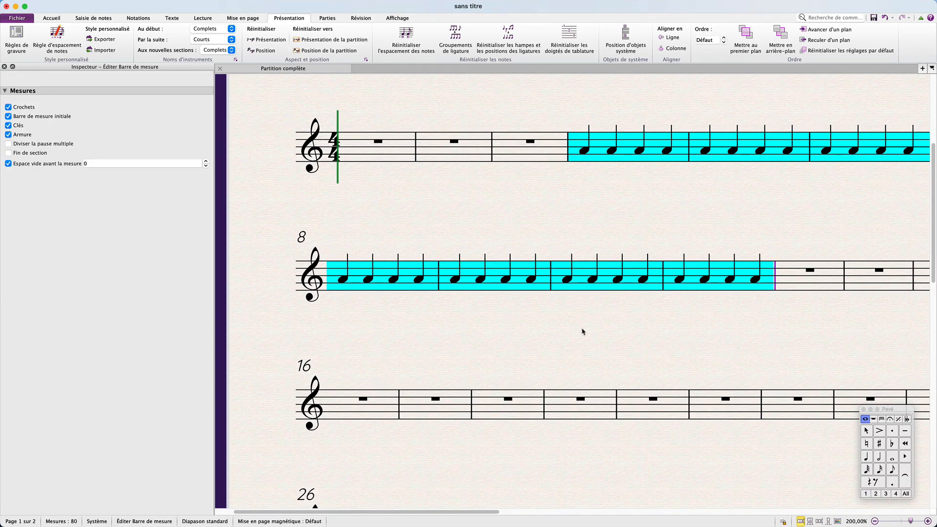
key(super+minus)
key(super+minus)
key(Escape)
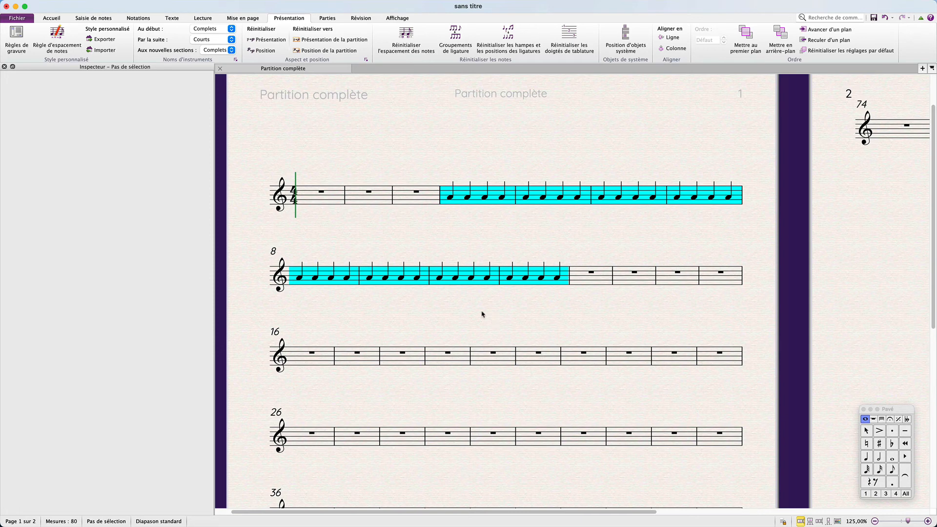
Change the background colour of the text frame covering bars 8 to 11 to Vert from the Apple palette
click(728, 200)
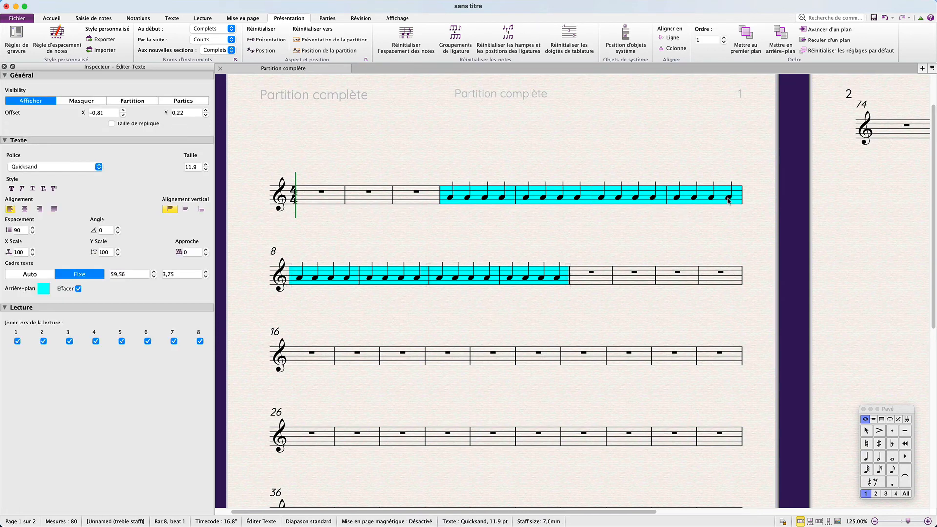
click(44, 289)
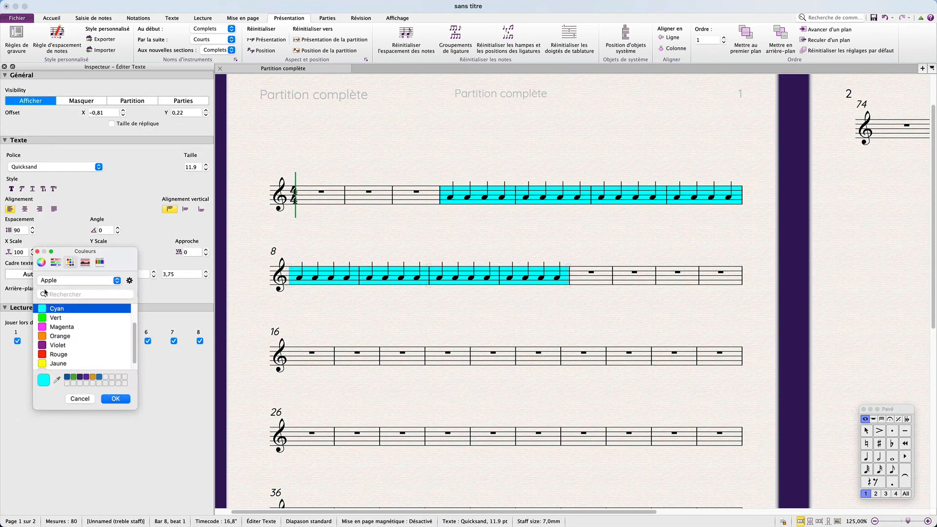
click(45, 318)
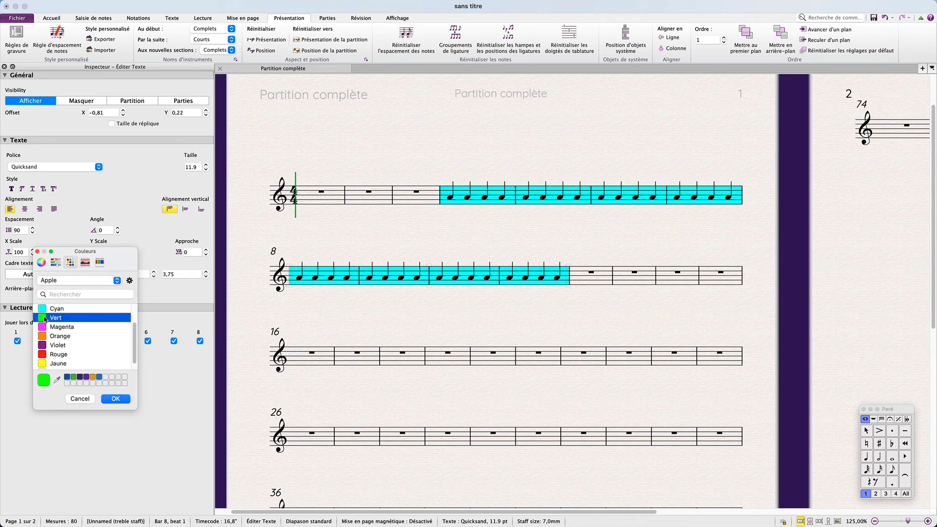
click(114, 401)
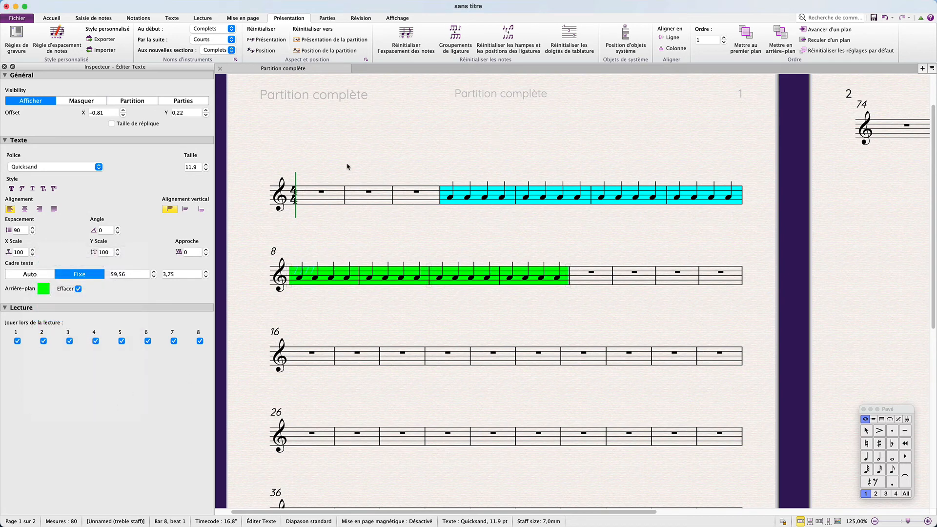
Apply Vert as the object colour of the bar 8 text itself, matching its background, and deselect it
click(49, 19)
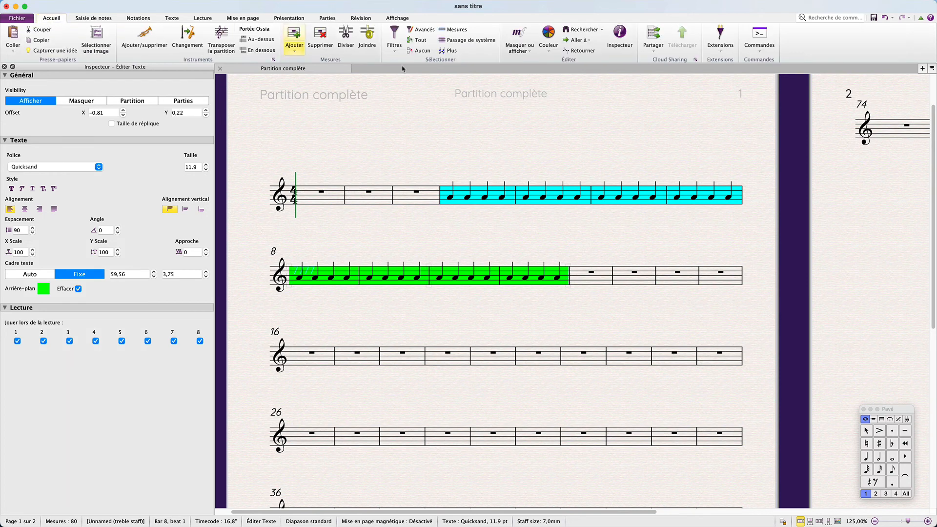
click(548, 49)
click(547, 62)
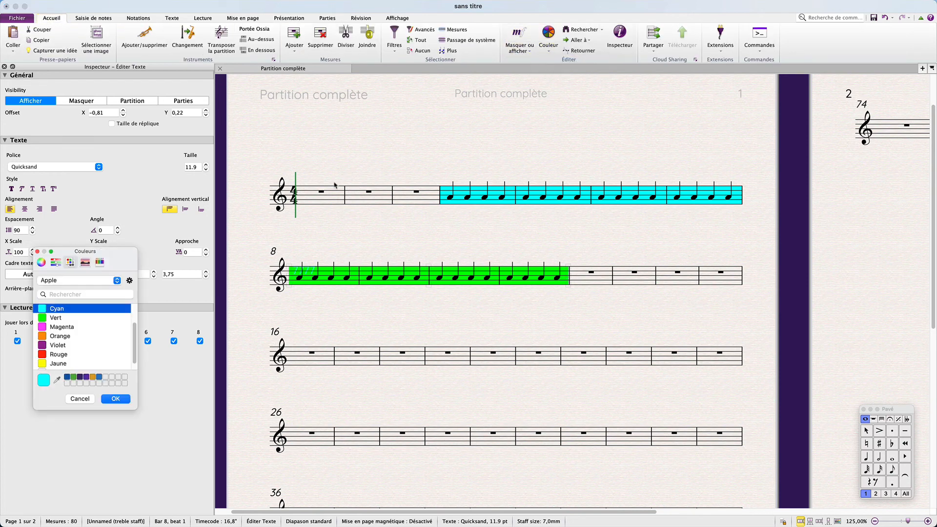
click(43, 318)
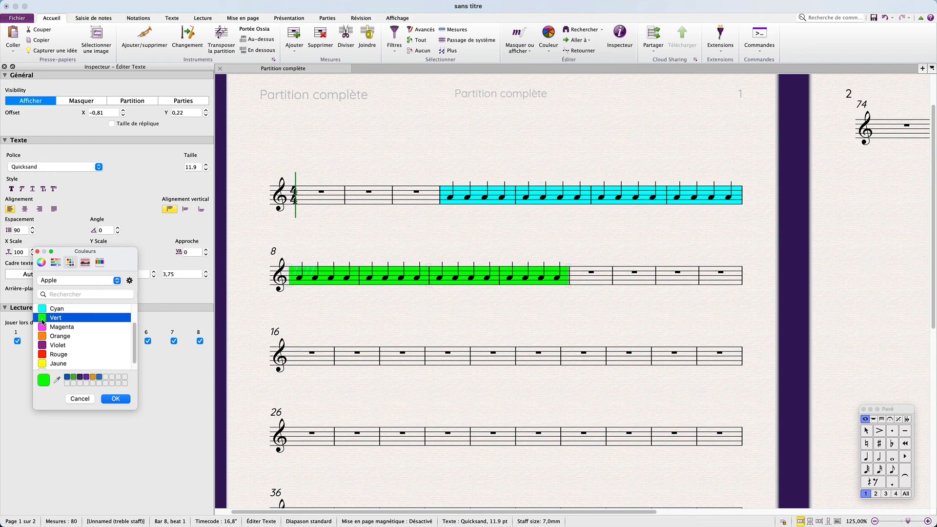
click(116, 399)
click(316, 325)
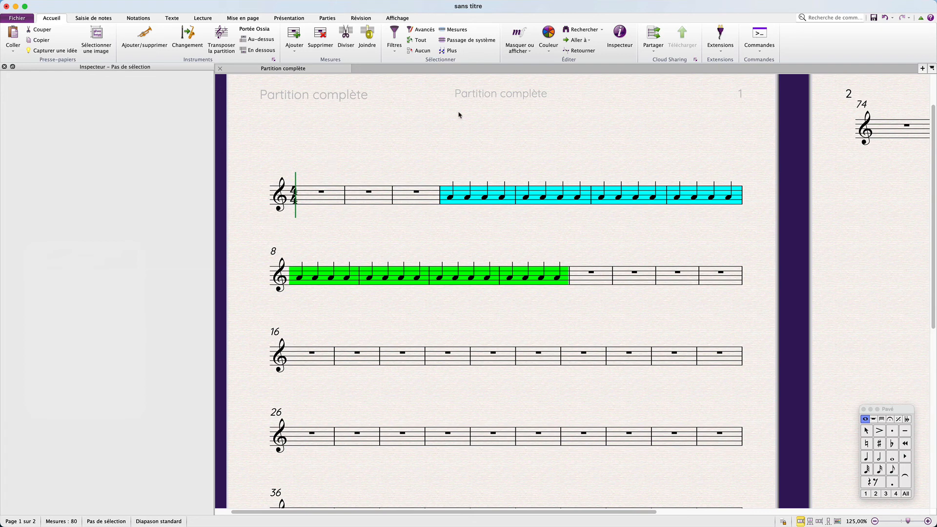
Examine the colour choices for the bar 8 frame's background, including the palette list, greyscale slider and pencils, keeping the current colour
click(547, 50)
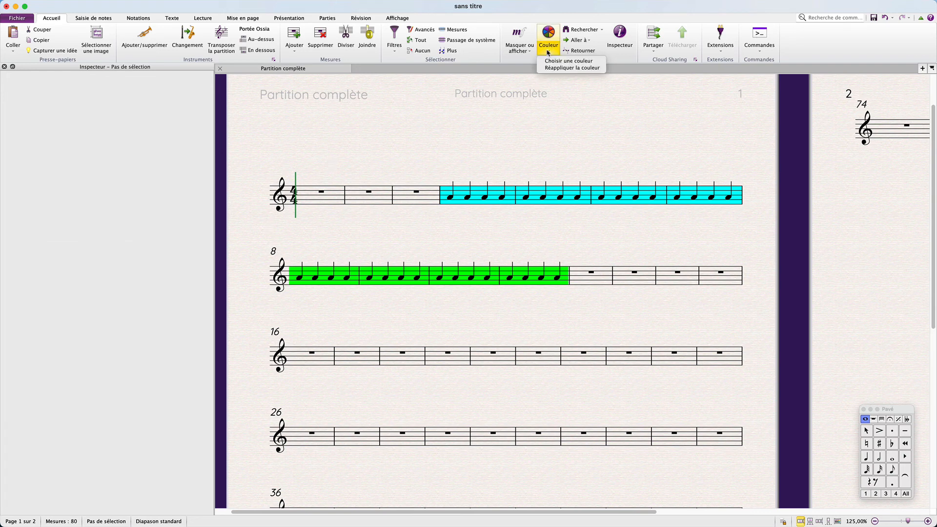
click(551, 61)
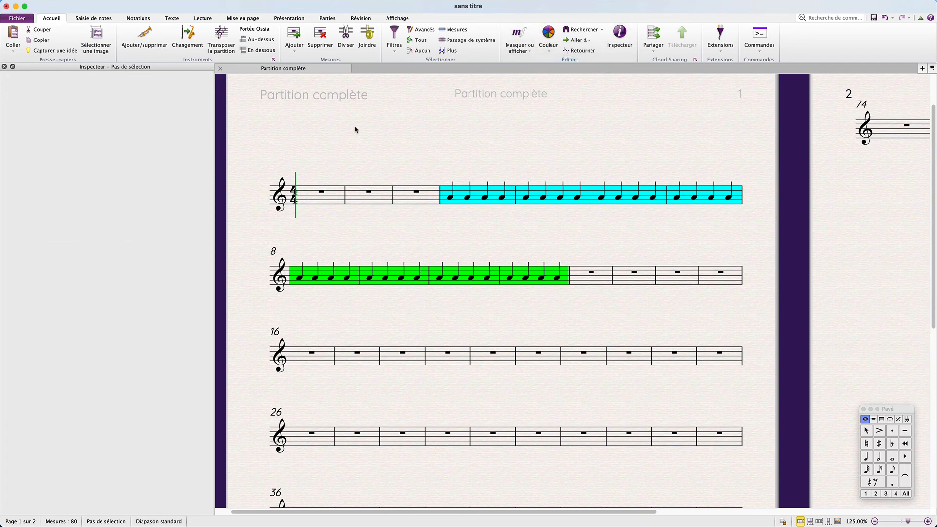
click(343, 280)
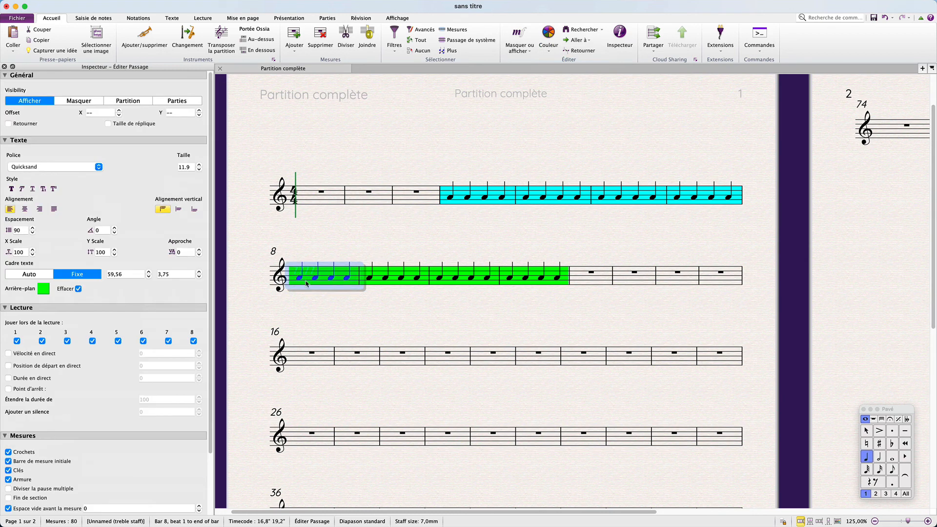
click(46, 290)
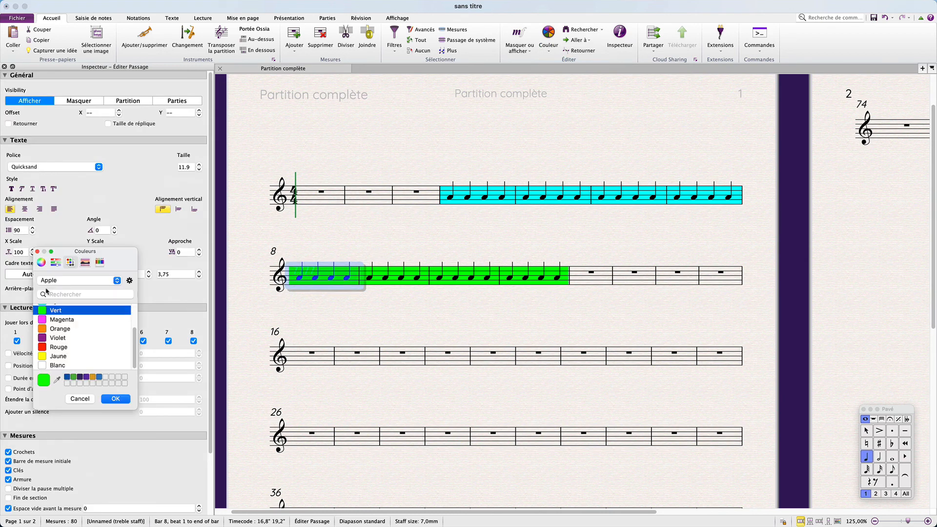
click(117, 281)
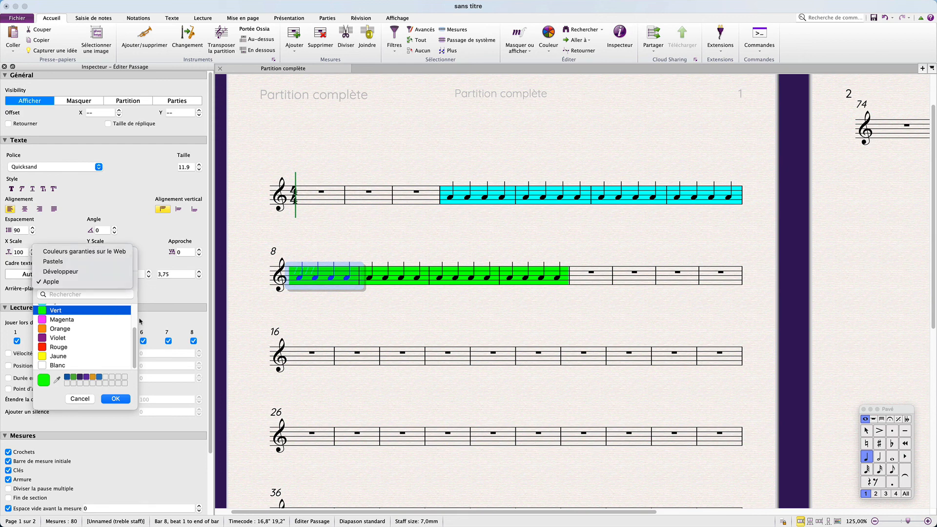
click(137, 384)
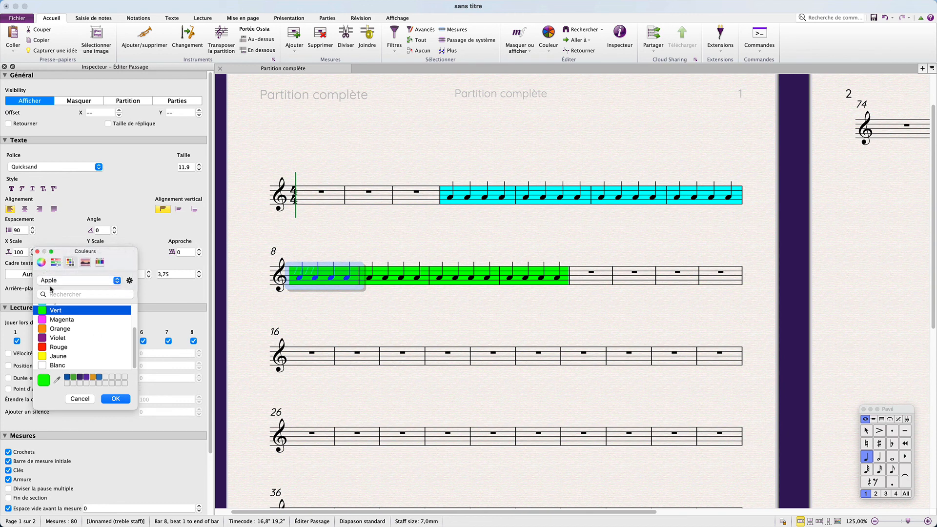
click(56, 263)
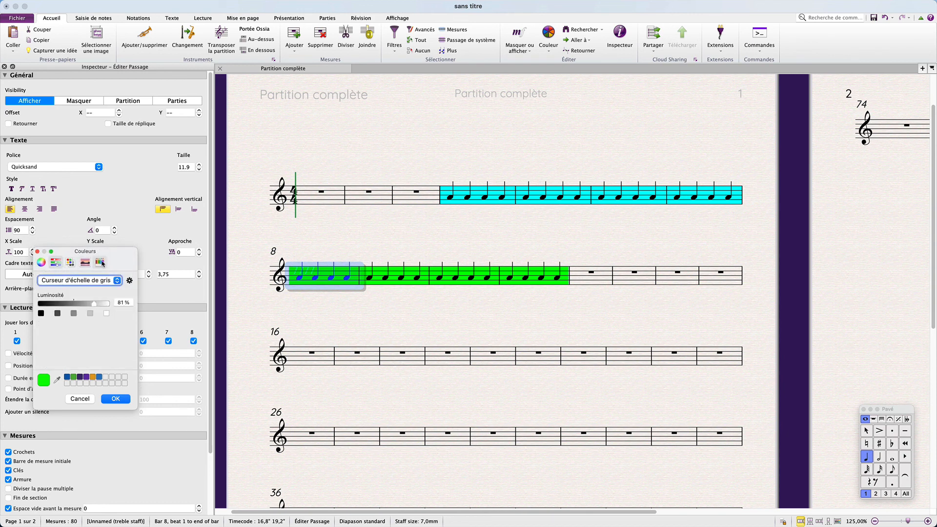
click(100, 263)
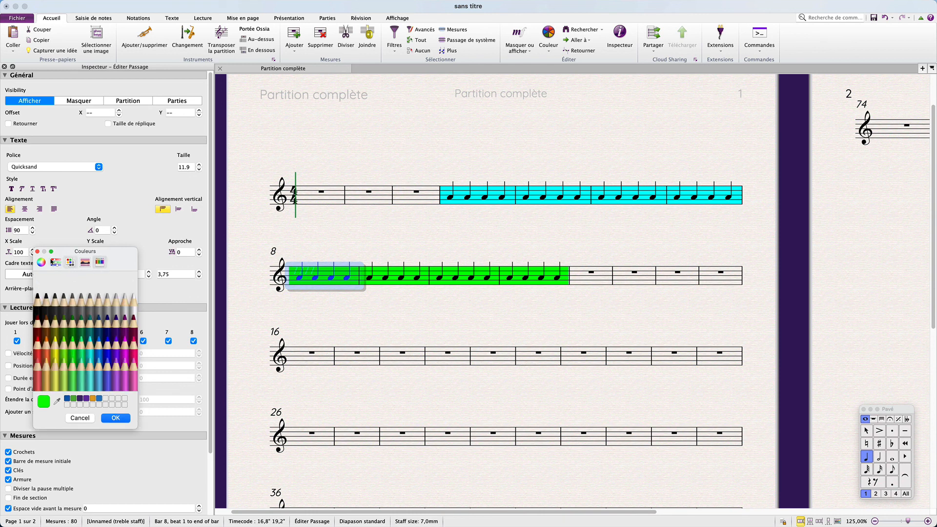
click(37, 252)
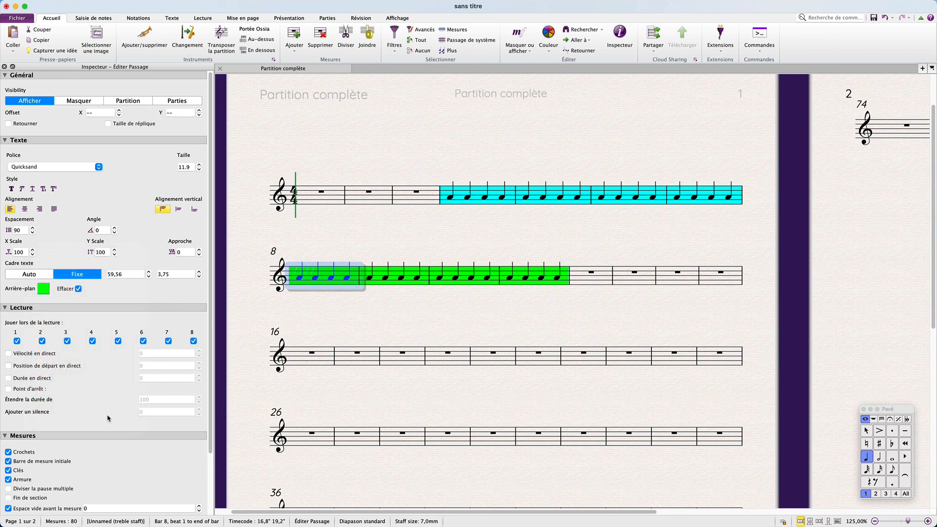
click(403, 311)
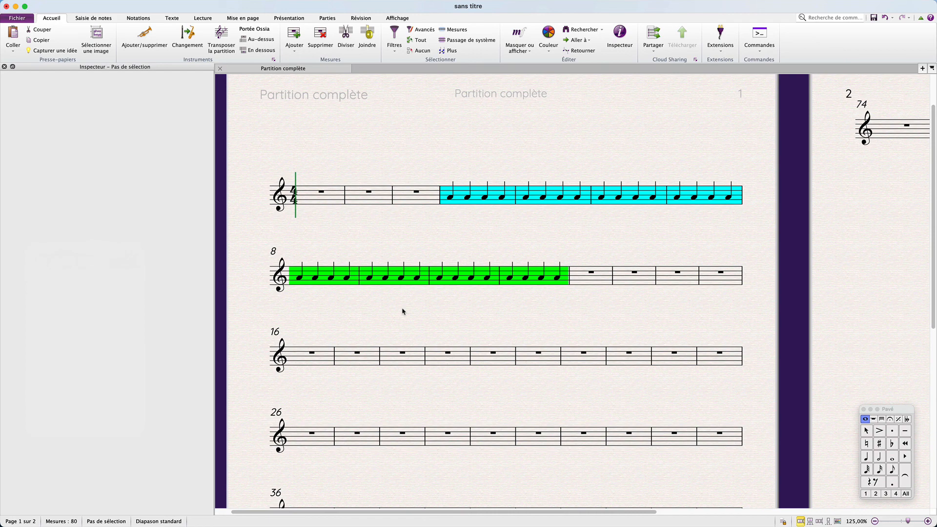